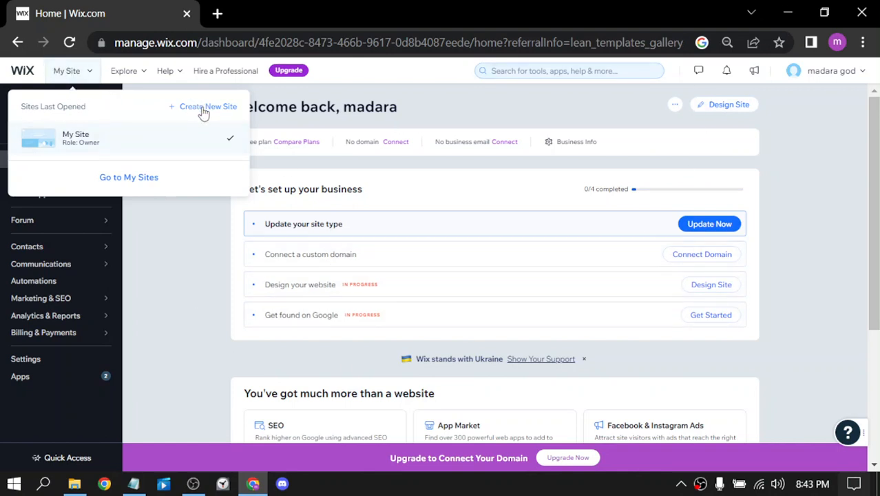
- Start creating a new site and choose Online Store as the kind of website
left_click(204, 109)
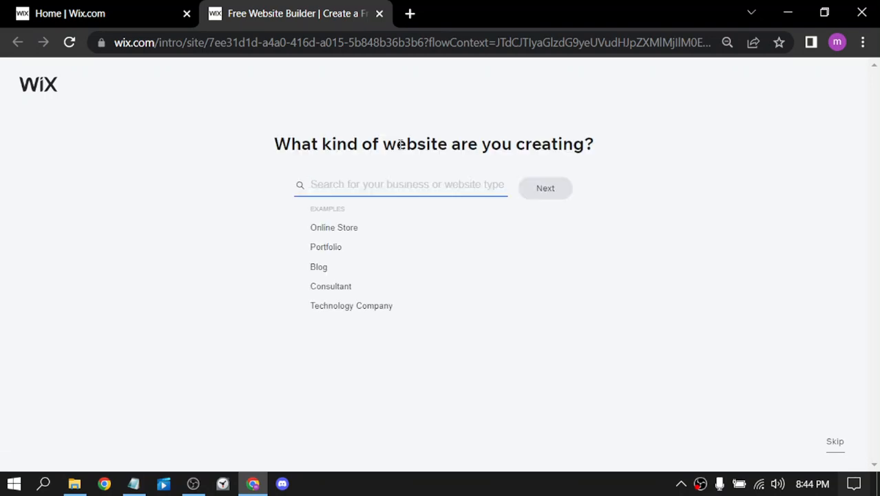
left_click_drag(427, 331, 651, 165)
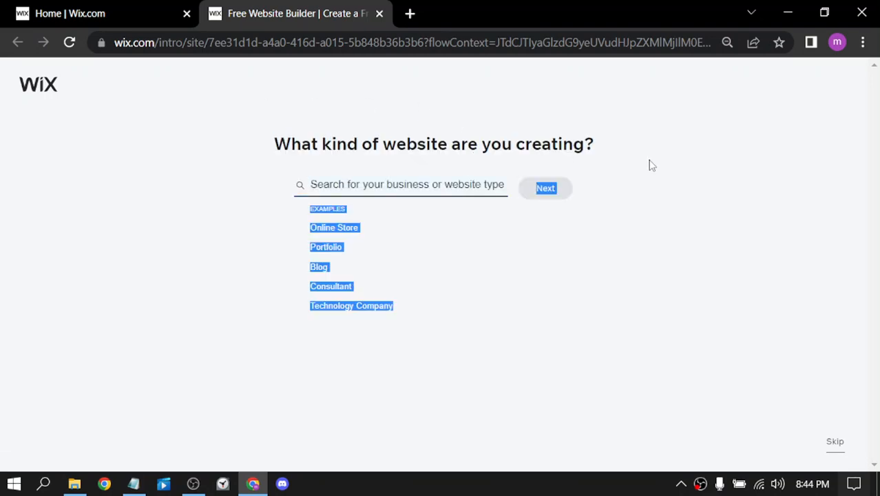
triple_click(628, 145)
left_click(648, 157)
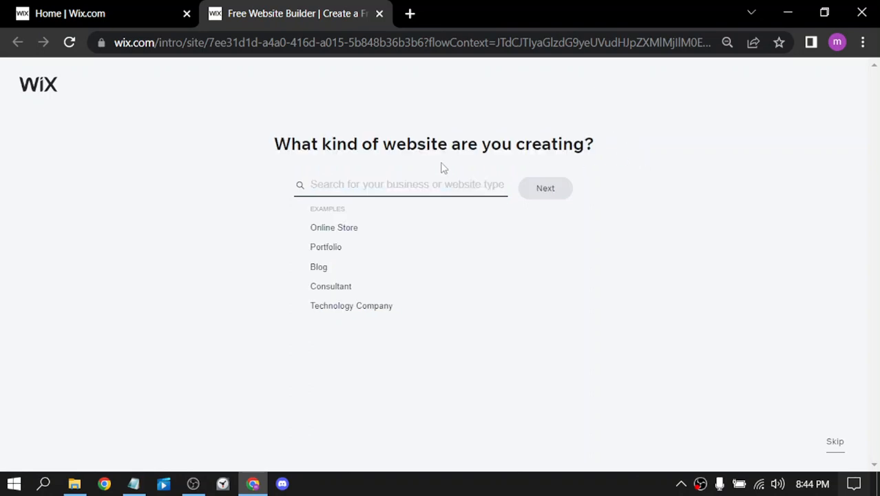
left_click(410, 182)
left_click(336, 229)
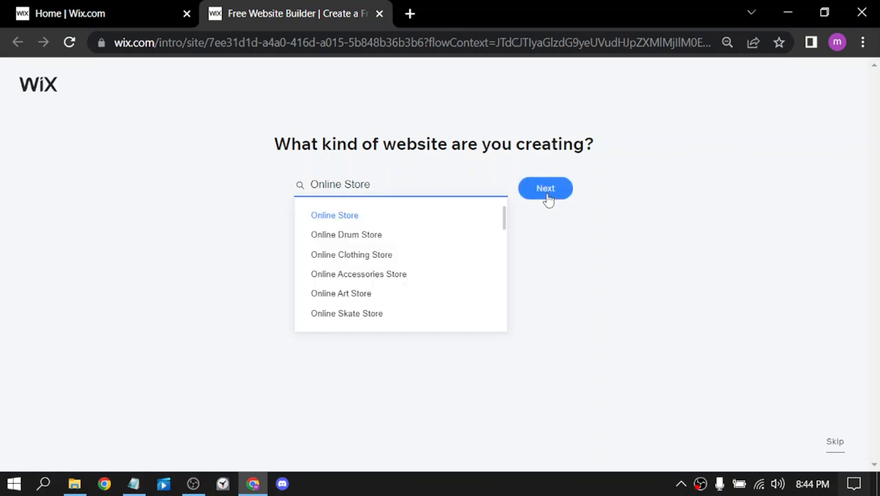
left_click(560, 186)
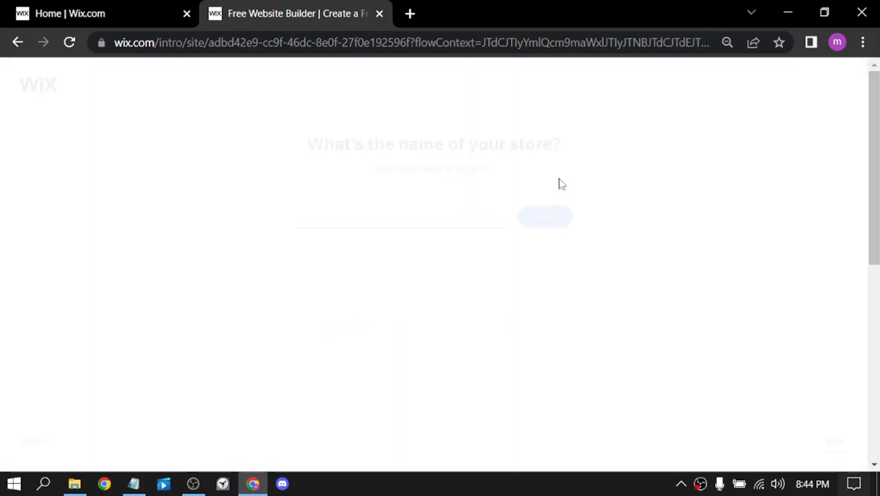
- Name the store "Madara" and continue to the website features selection
left_click_drag(301, 139, 598, 155)
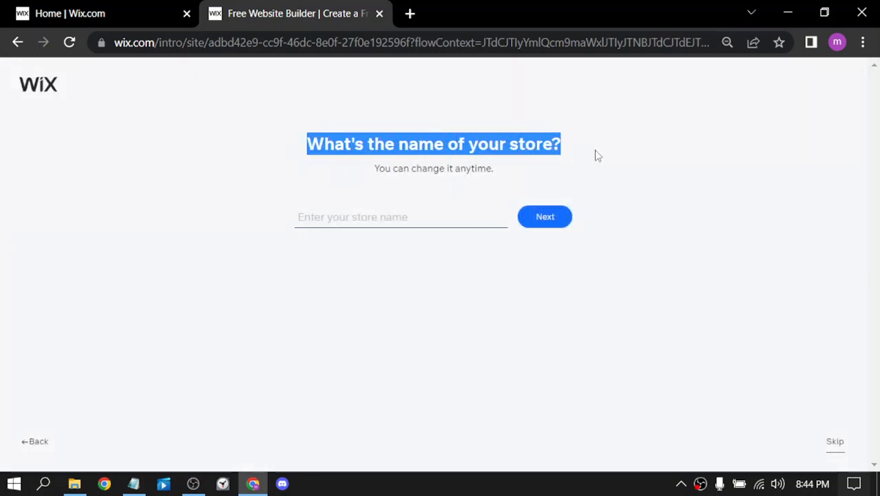
left_click(426, 216)
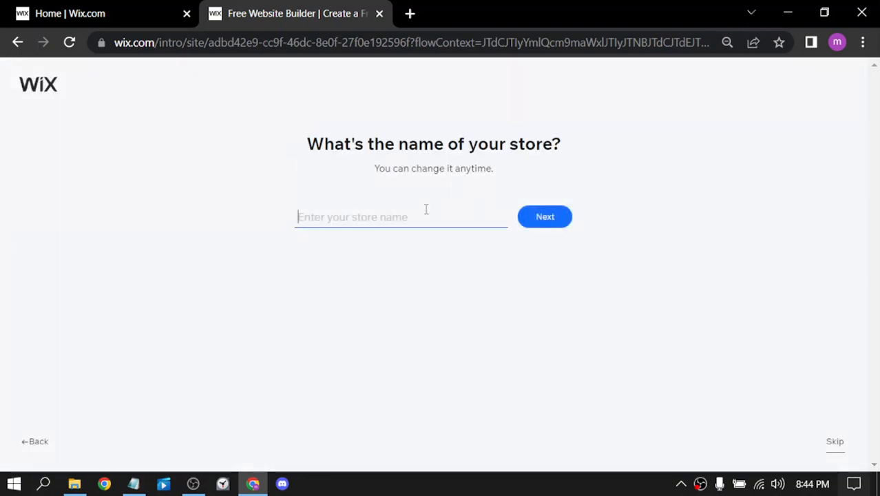
type("Madara")
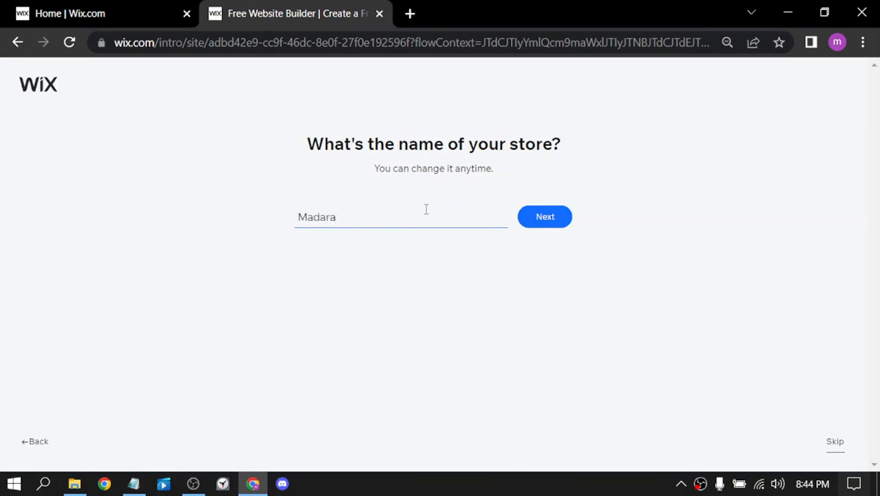
left_click(546, 228)
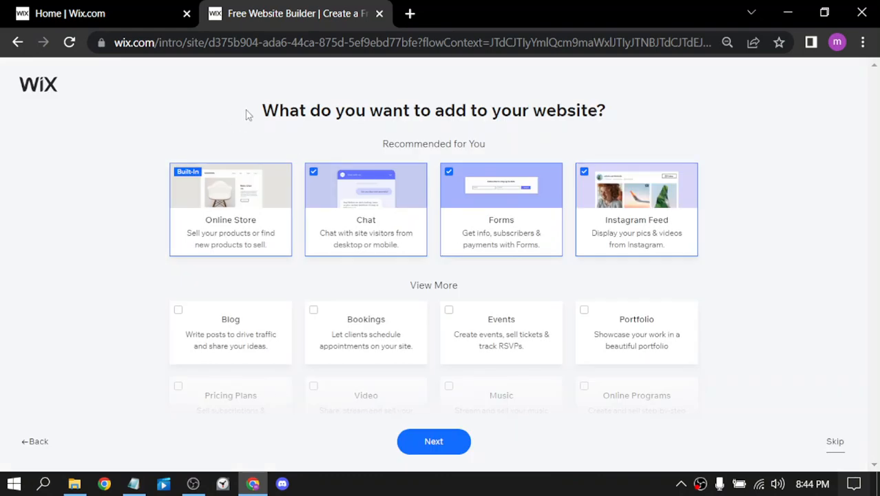
- Deselect Instagram Feed among the recommended website features, keeping Chat and Forms selected, and continue
left_click_drag(248, 116, 456, 112)
left_click_drag(596, 112, 235, 120)
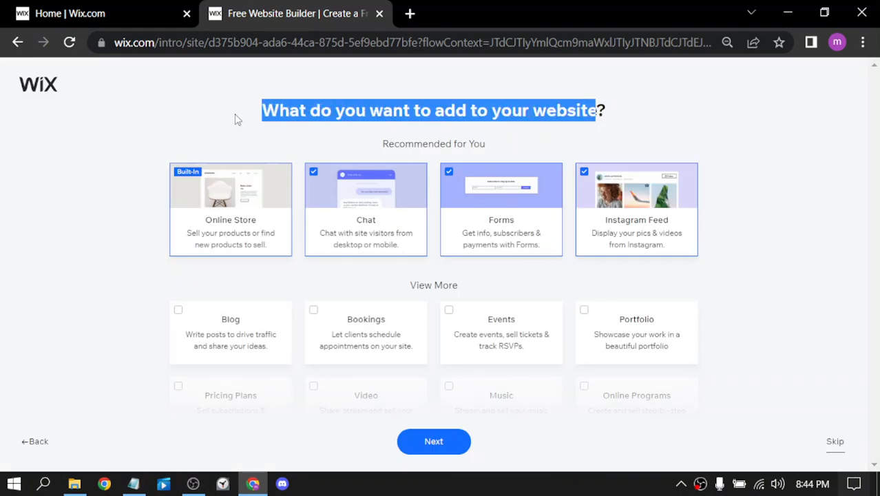
left_click(236, 119)
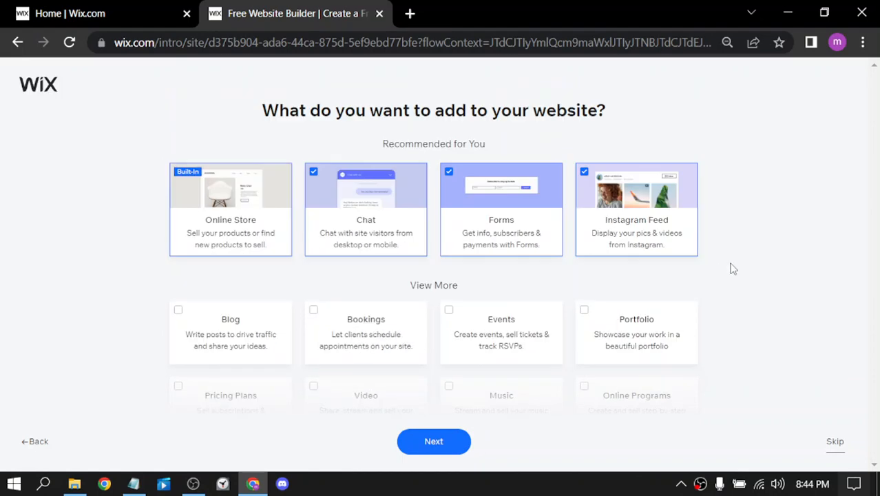
scroll(387, 285, "down", 3)
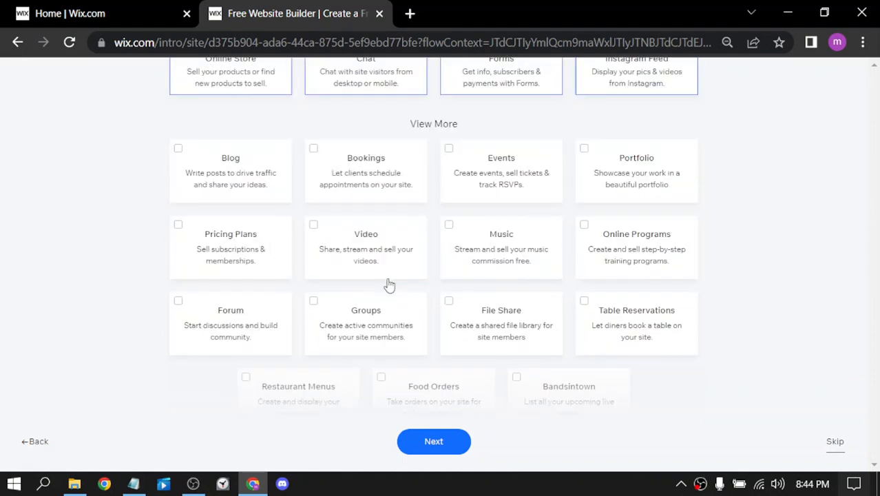
scroll(390, 284, "down", 1)
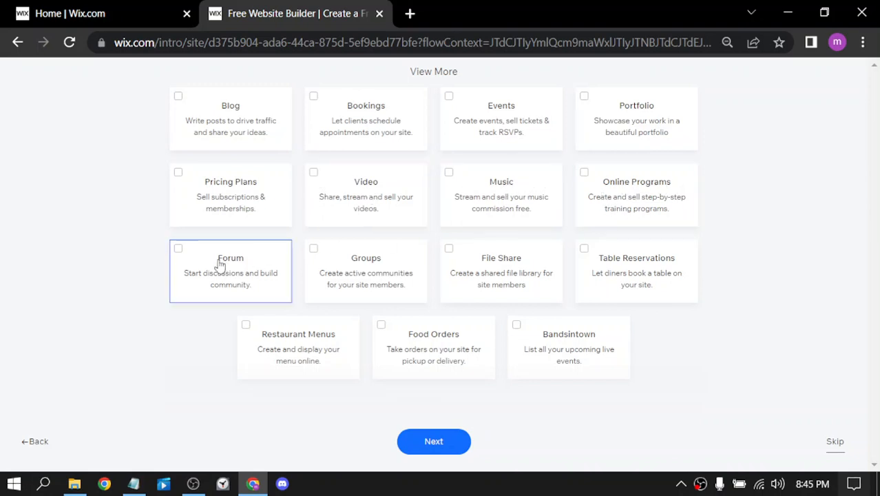
scroll(264, 254, "up", 3)
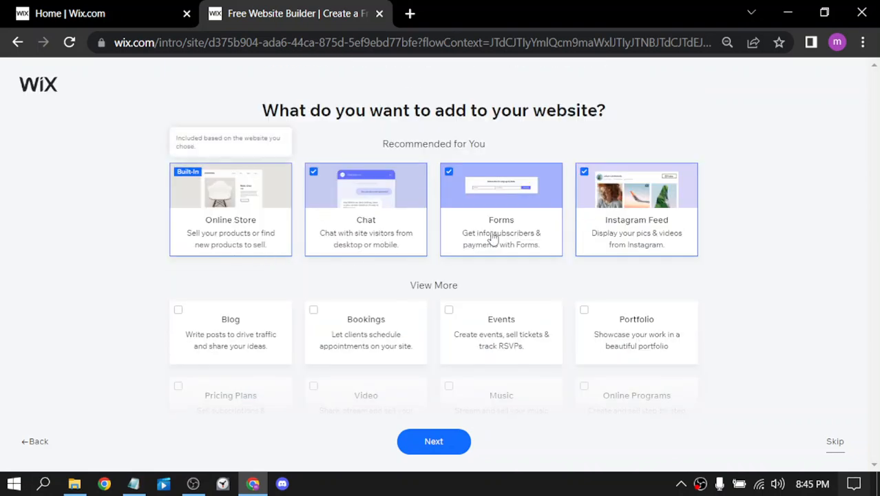
scroll(493, 238, "down", 3)
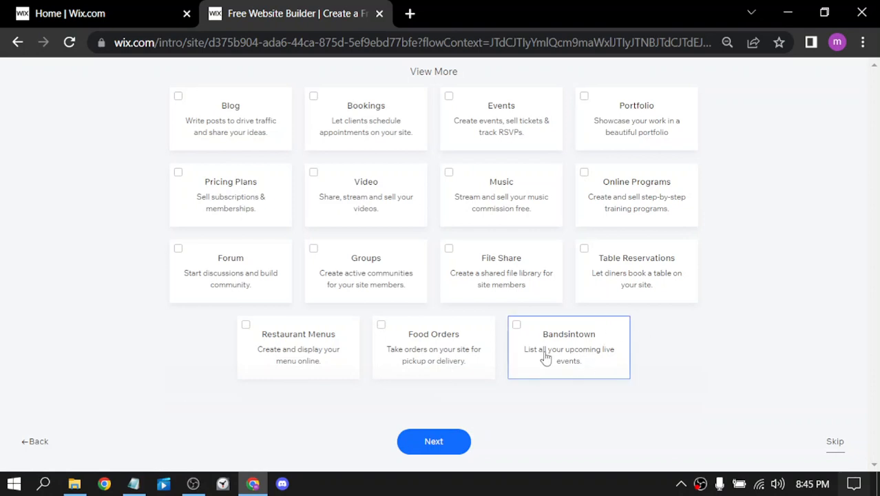
scroll(626, 363, "up", 3)
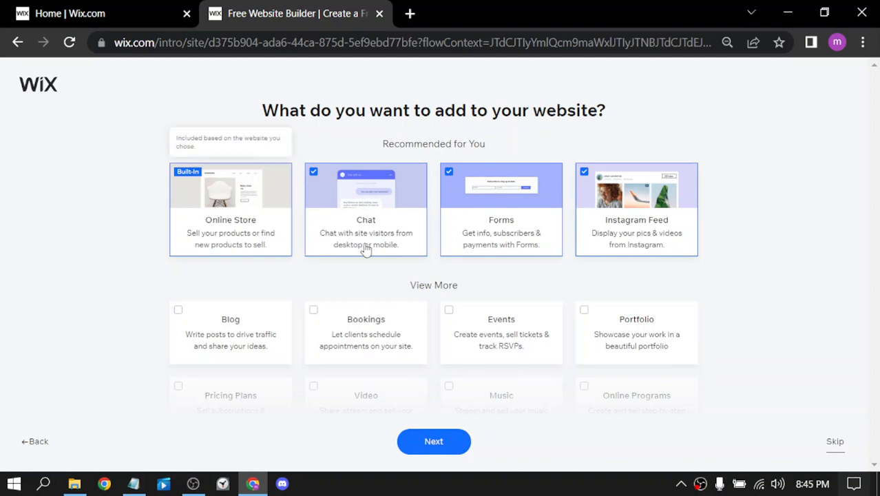
left_click(582, 173)
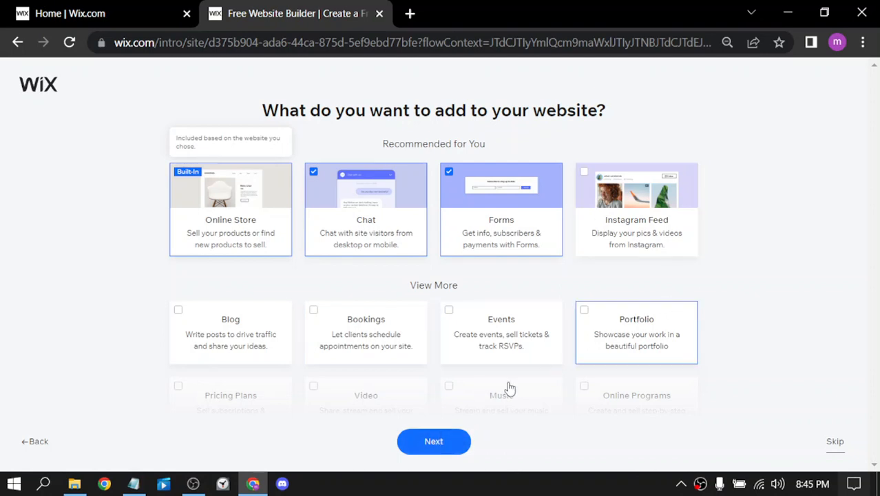
left_click(444, 449)
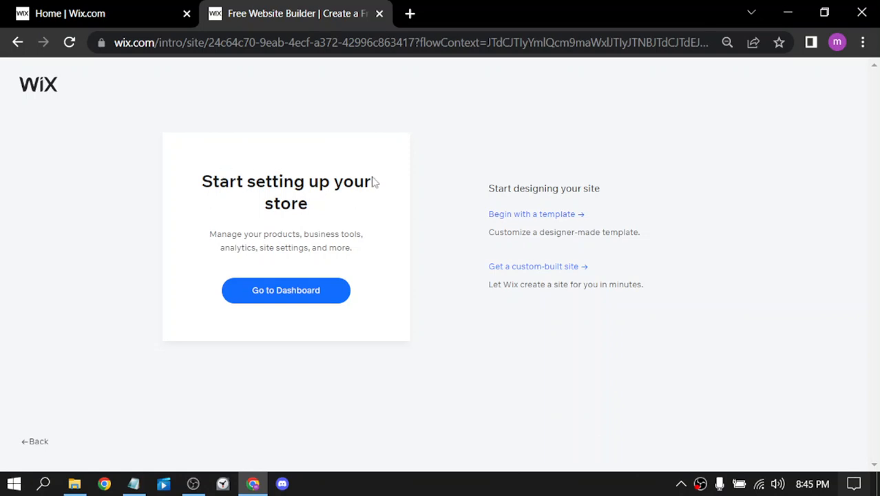
- Begin with a template, open the best-match Accessories Store template (Tote) for editing, and close the template gallery
left_click(537, 217)
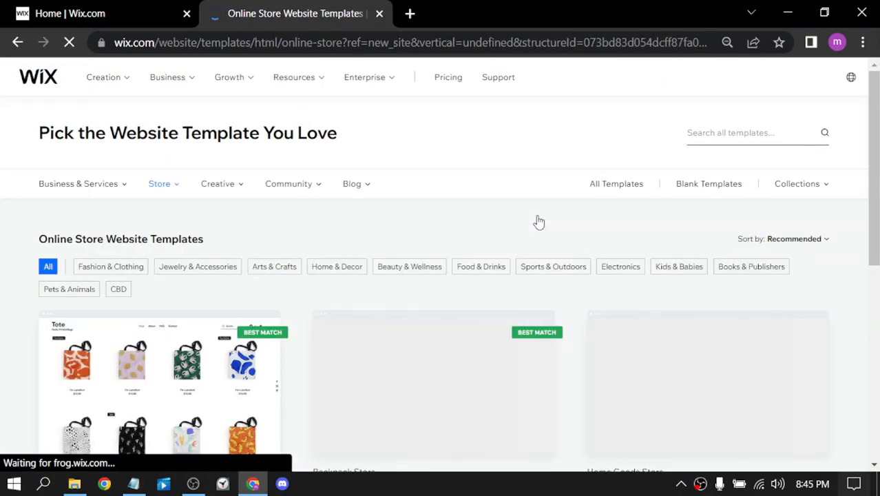
scroll(534, 217, "down", 1)
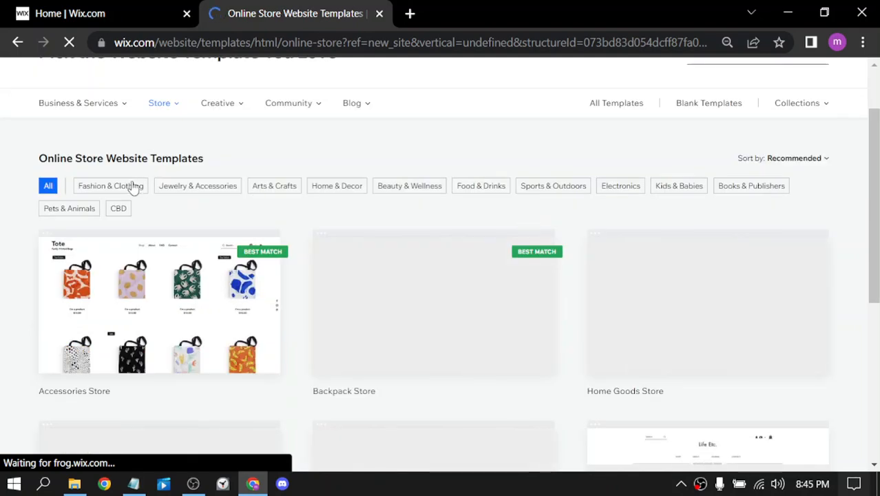
scroll(3, 173, "down", 2)
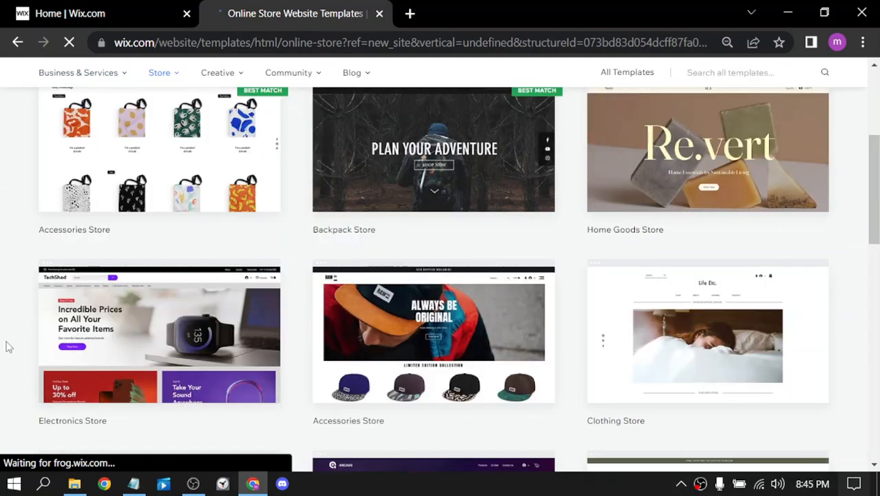
scroll(6, 344, "down", 5)
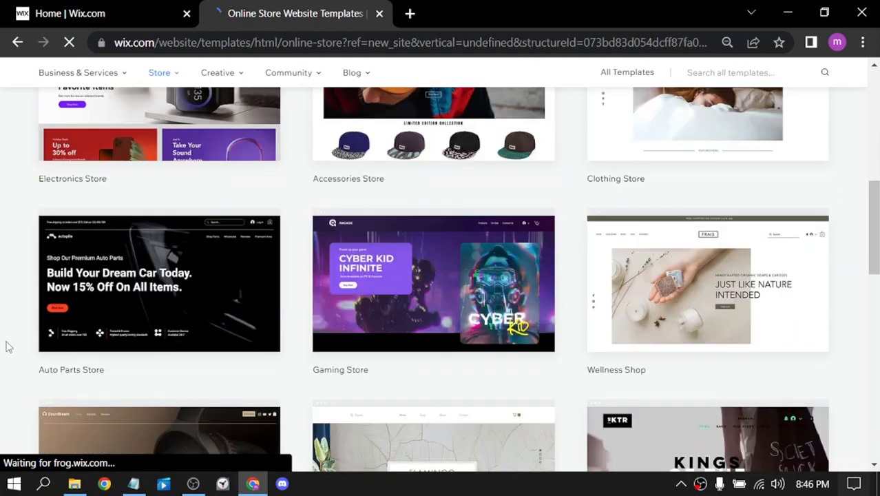
scroll(8, 346, "down", 1)
scroll(9, 346, "up", 5)
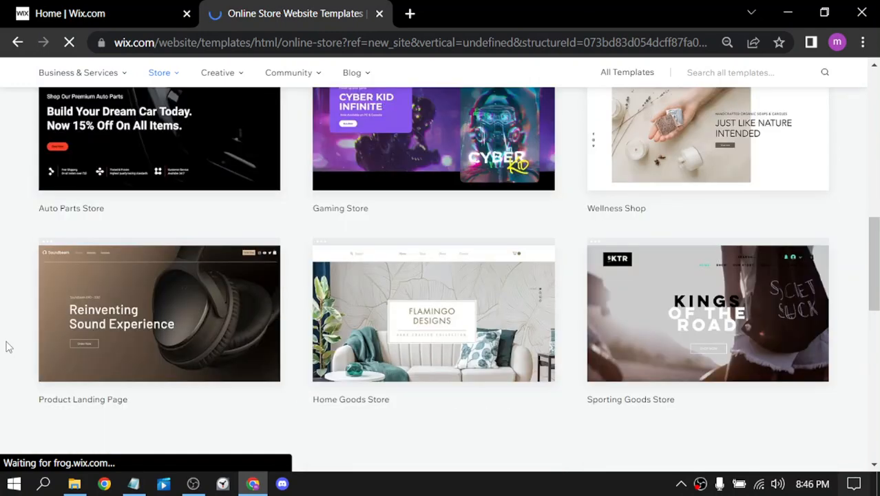
scroll(8, 346, "up", 2)
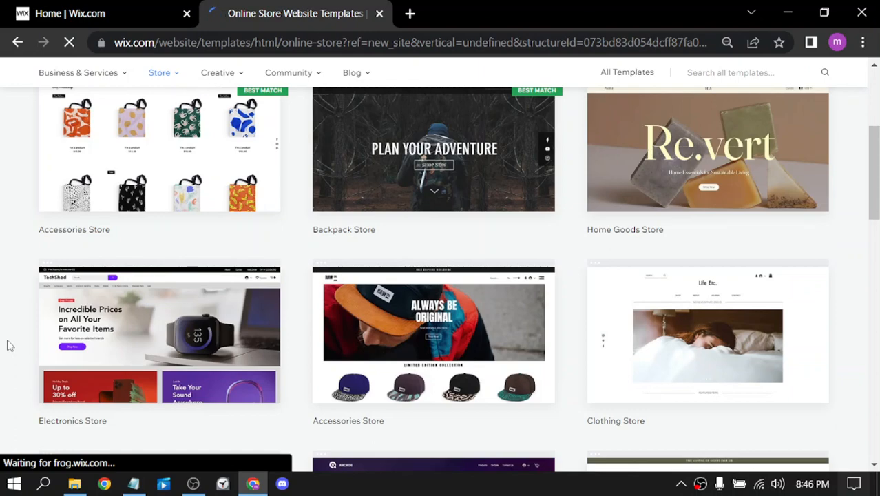
scroll(9, 346, "up", 1)
mouse_move(166, 269)
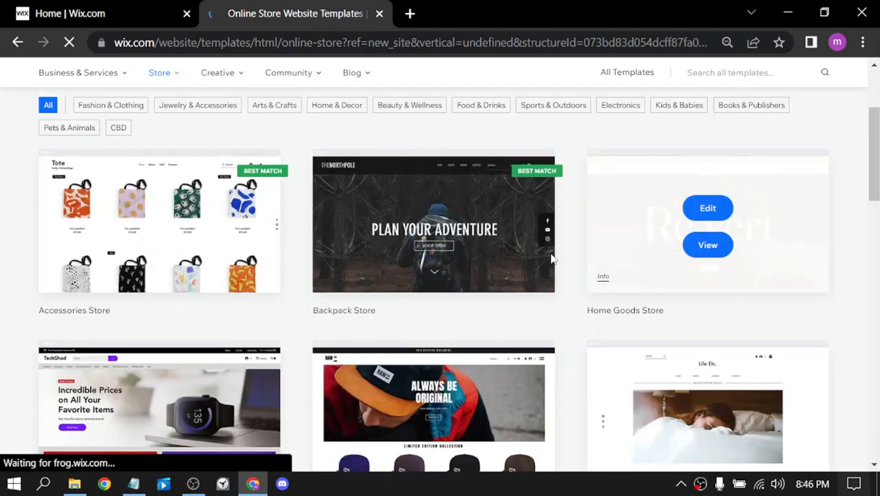
left_click(165, 217)
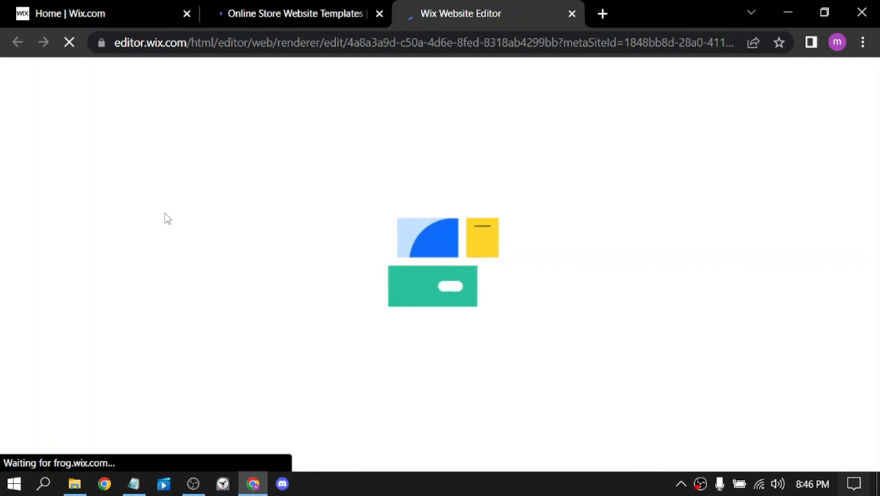
left_click(376, 13)
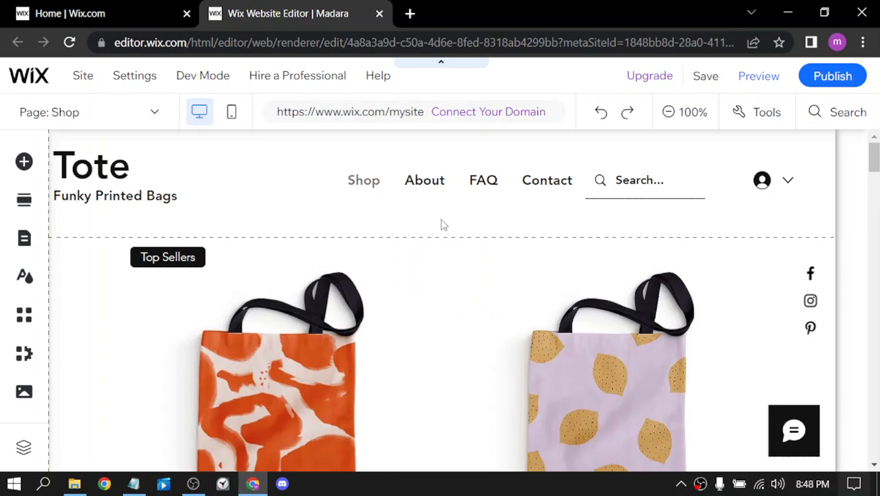
- Examine the Shop page's header, About section and product listings at 50% zoom
left_click(443, 225)
scroll(443, 225, "down", 4)
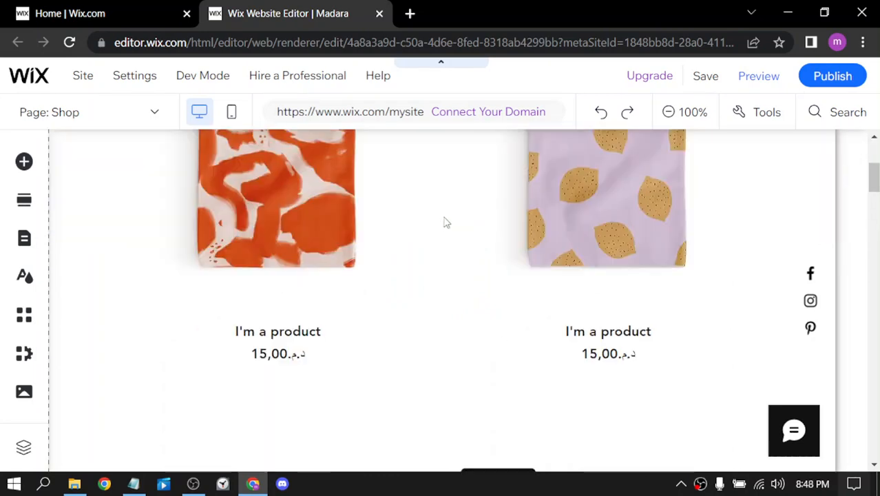
key("ctrl+minus")
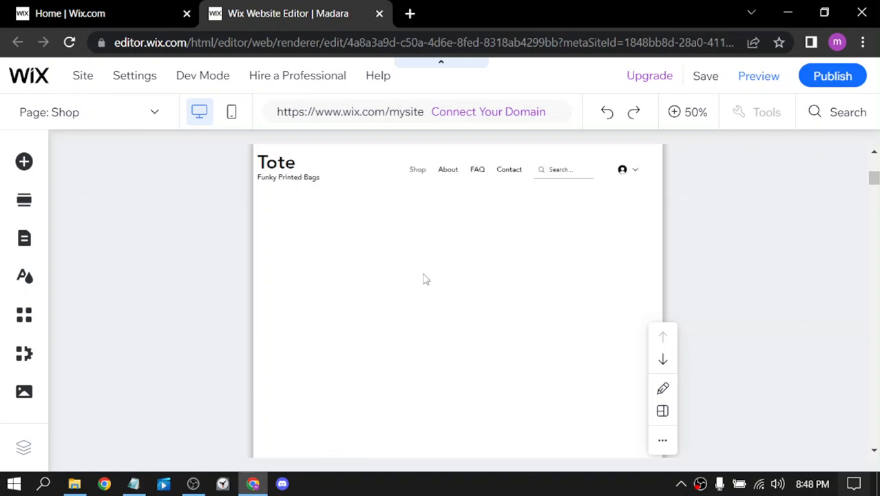
scroll(423, 273, "down", 3)
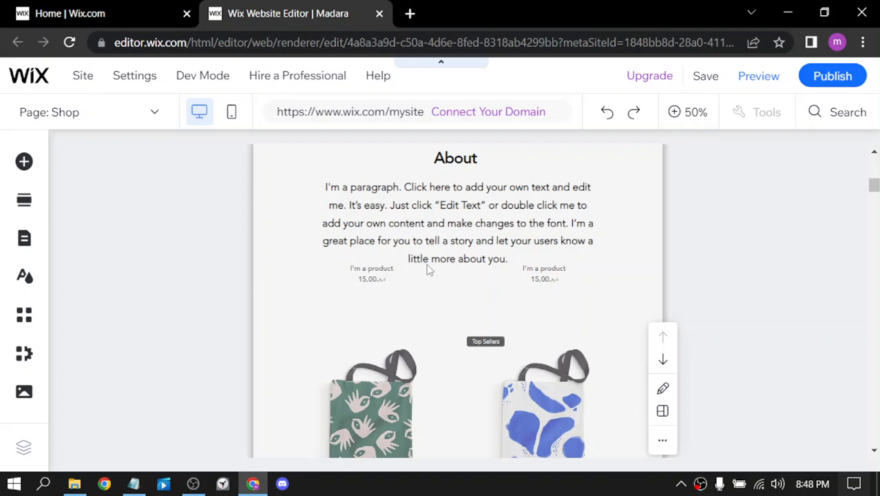
scroll(436, 267, "up", 2)
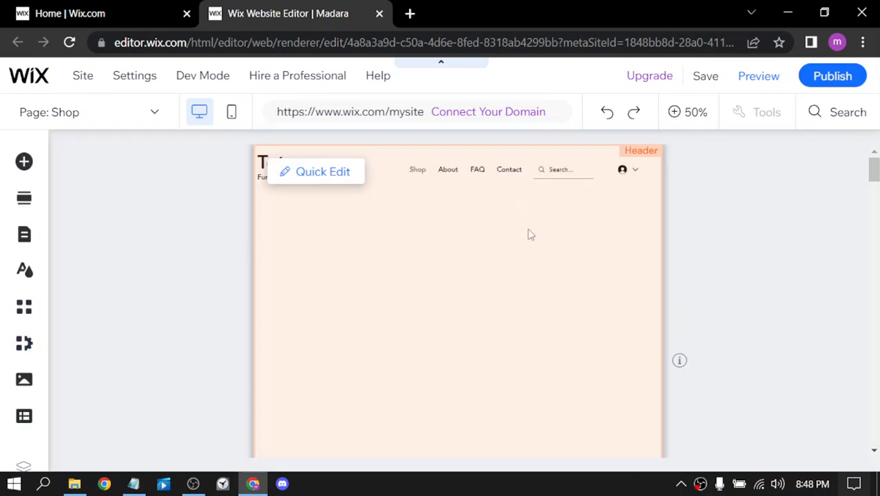
scroll(530, 235, "down", 3)
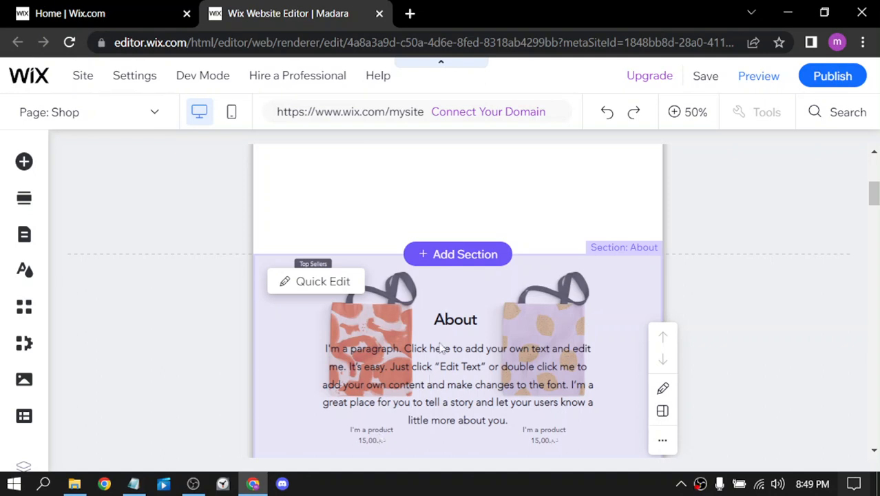
scroll(442, 348, "down", 5)
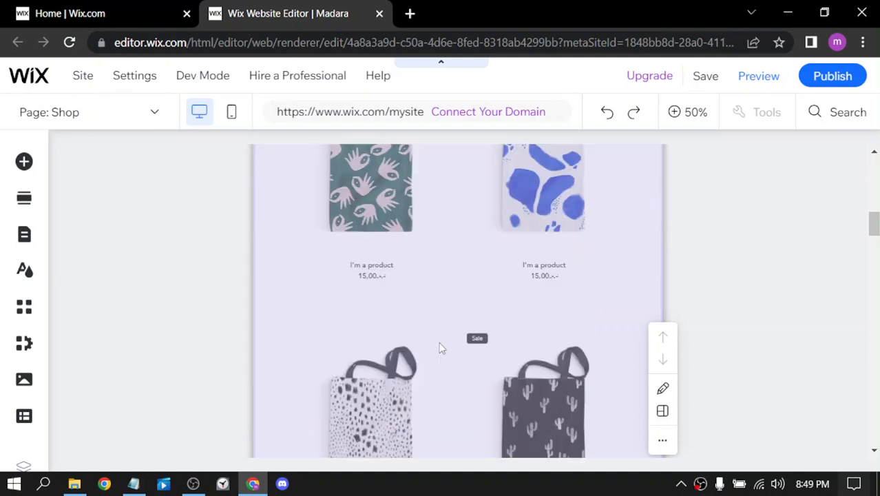
scroll(442, 349, "down", 2)
scroll(442, 348, "down", 2)
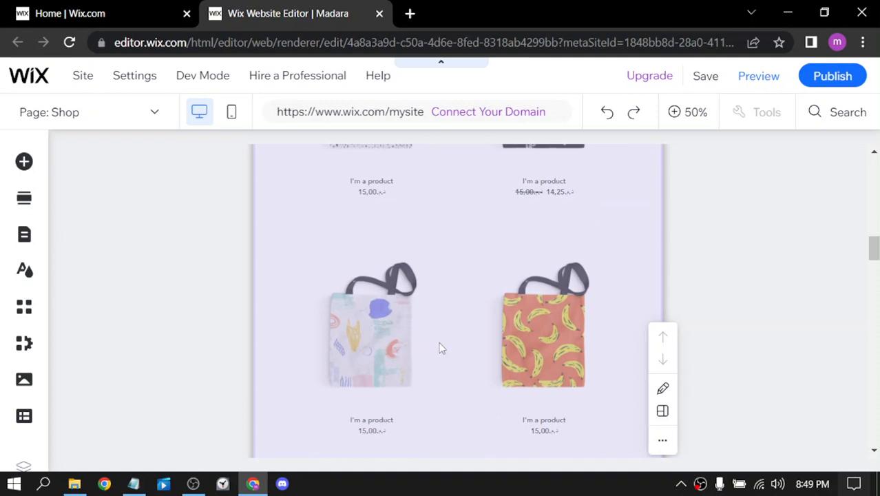
scroll(441, 348, "down", 2)
scroll(442, 349, "down", 3)
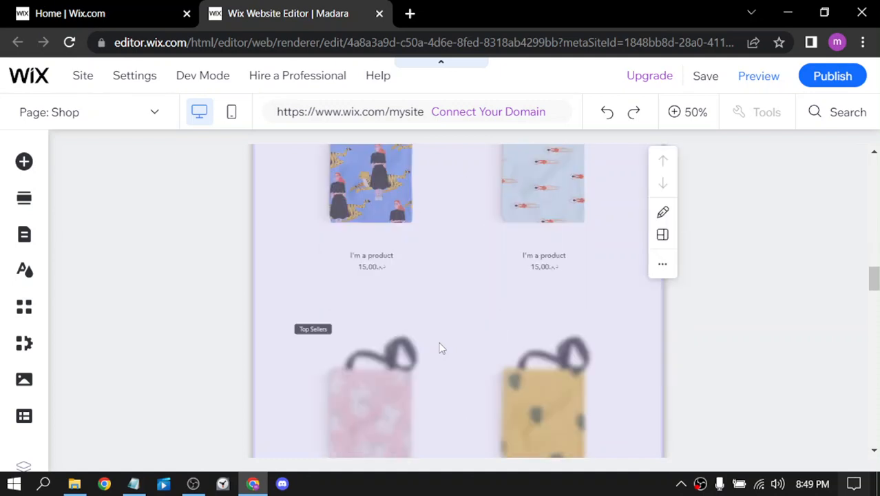
- Open the Shop page header's Quick Edit options
scroll(442, 349, "down", 3)
scroll(441, 349, "down", 2)
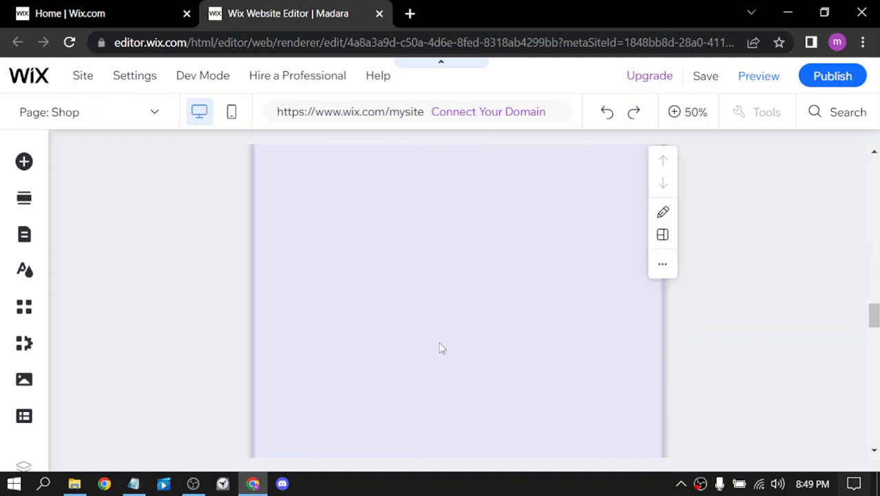
scroll(441, 348, "up", 5)
scroll(441, 348, "up", 10)
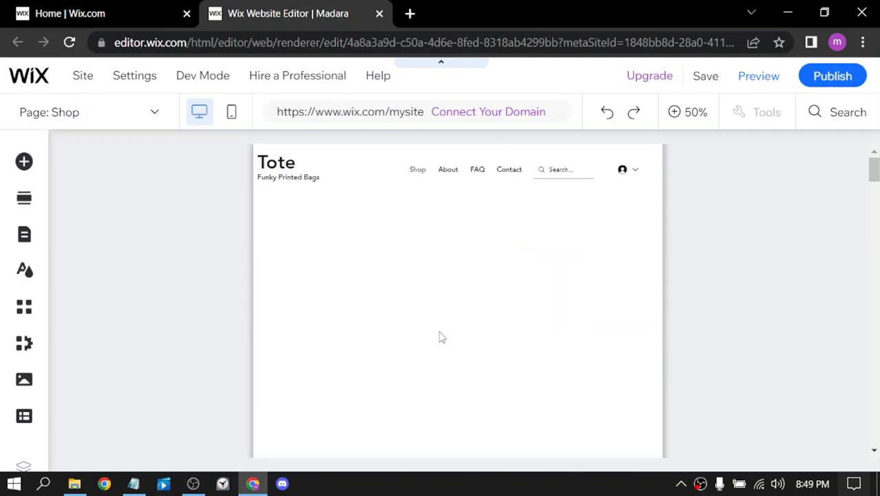
left_click(259, 215)
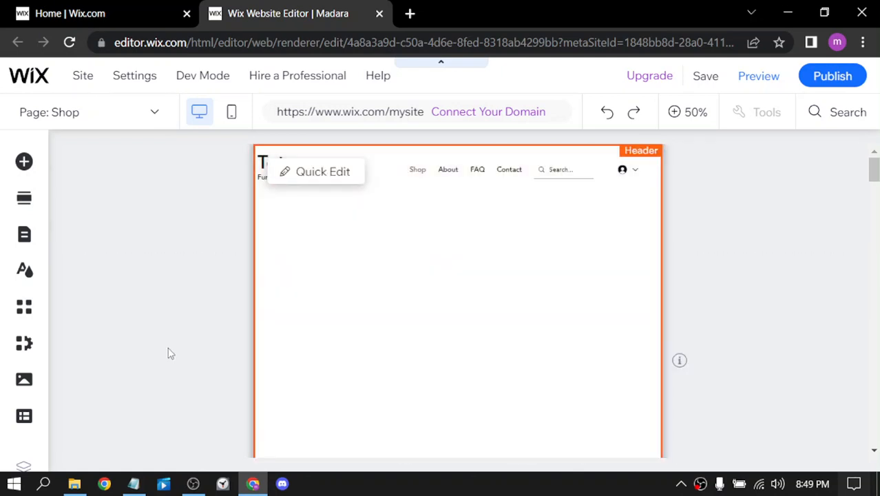
left_click(323, 172)
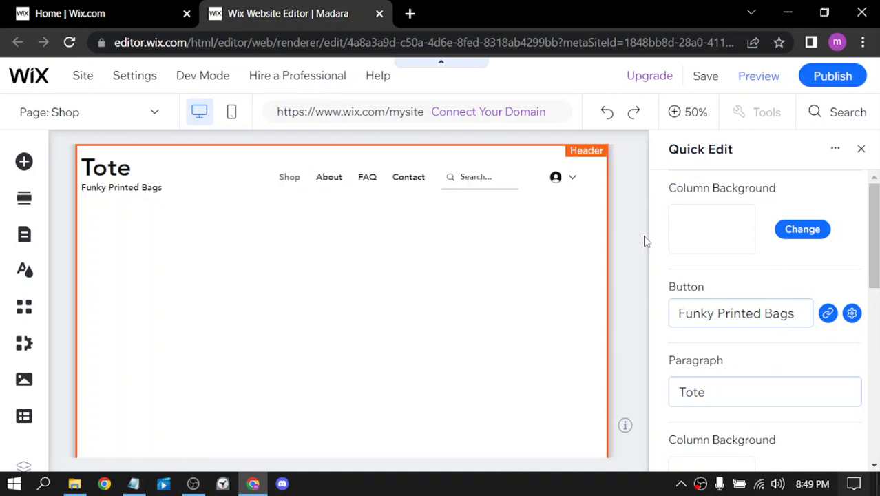
- Set the header's first column background to the Snowy Mountain video and return to the Quick Edit options
left_click(792, 235)
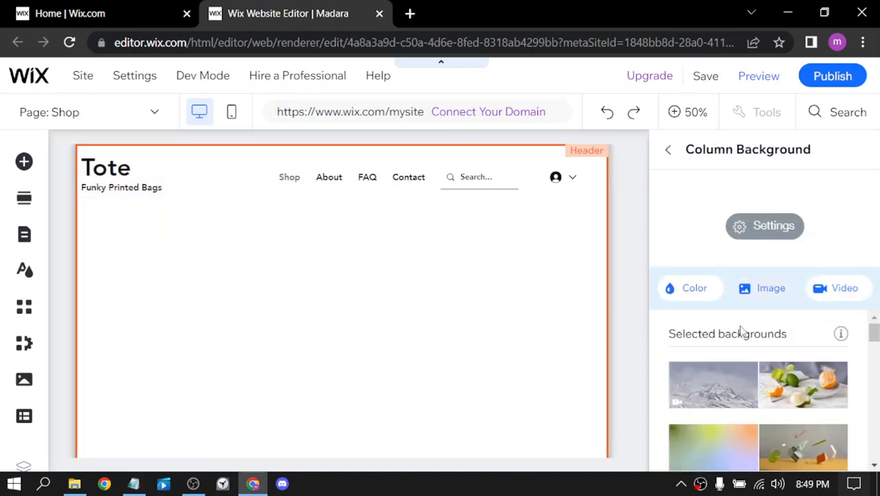
mouse_move(706, 391)
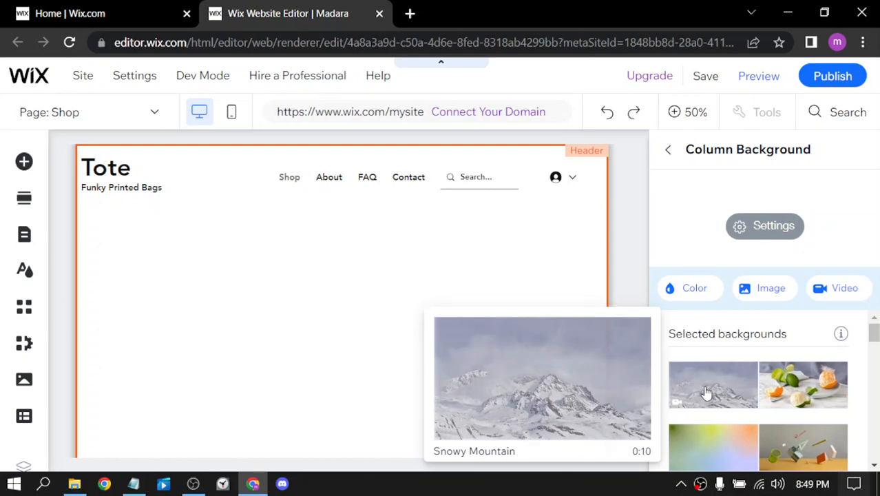
left_click(705, 391)
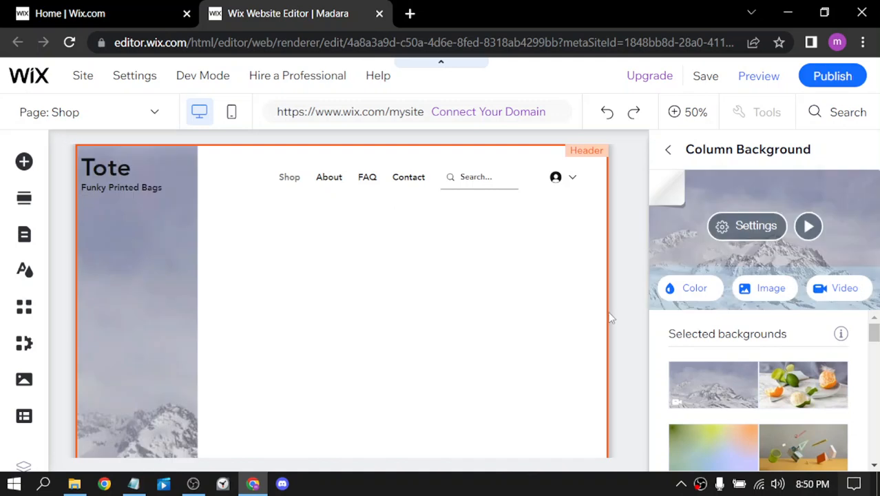
left_click(811, 229)
left_click(810, 229)
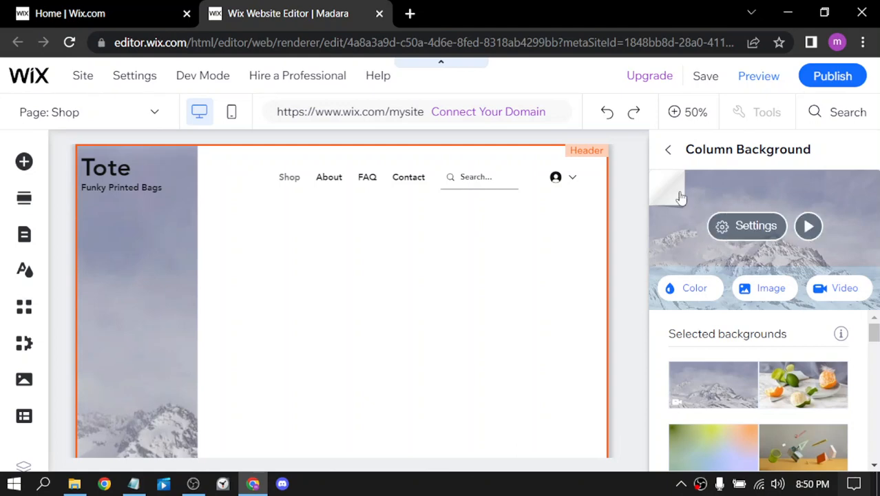
left_click(670, 150)
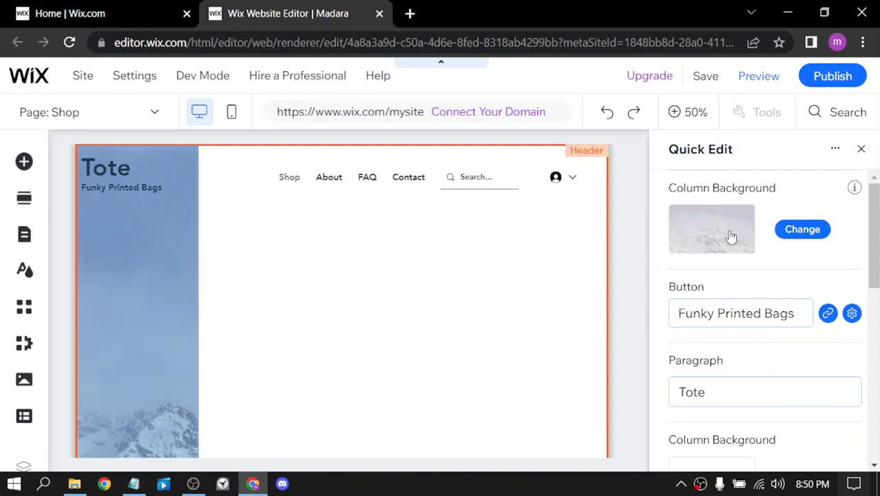
- Change the header button's "Funky Printed Bags" text to "WELCOME"
scroll(730, 234, "down", 1)
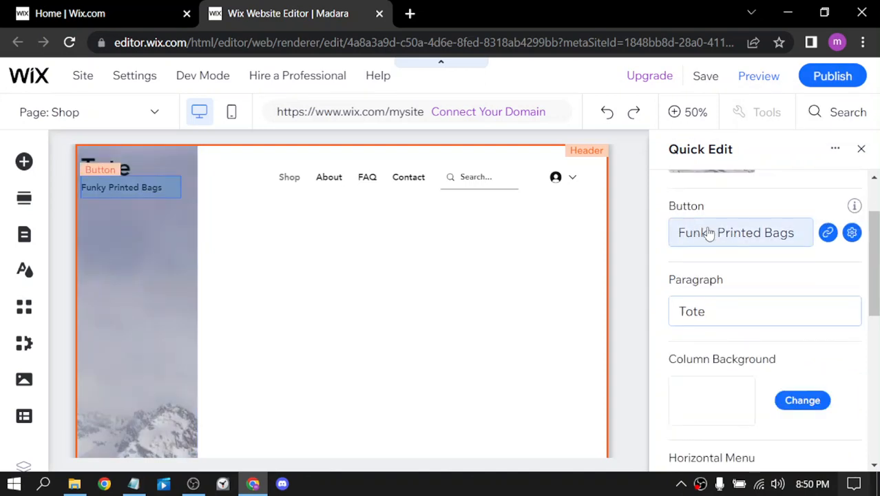
left_click(799, 232)
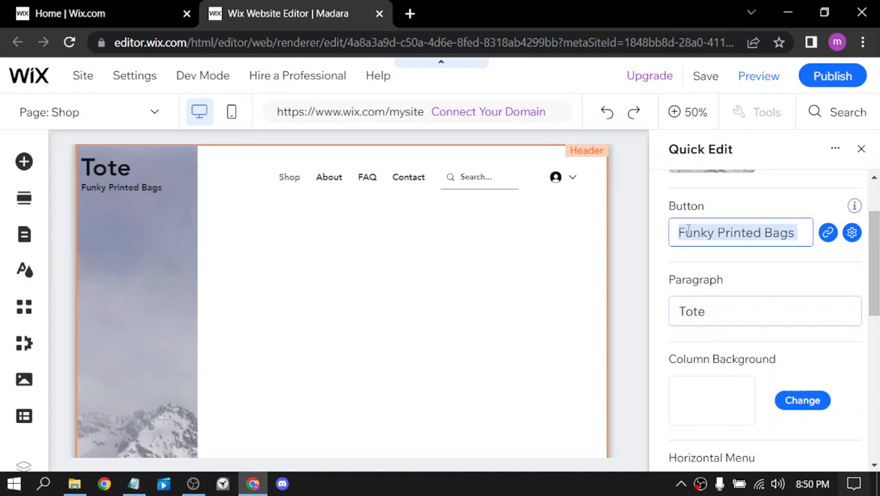
type("W")
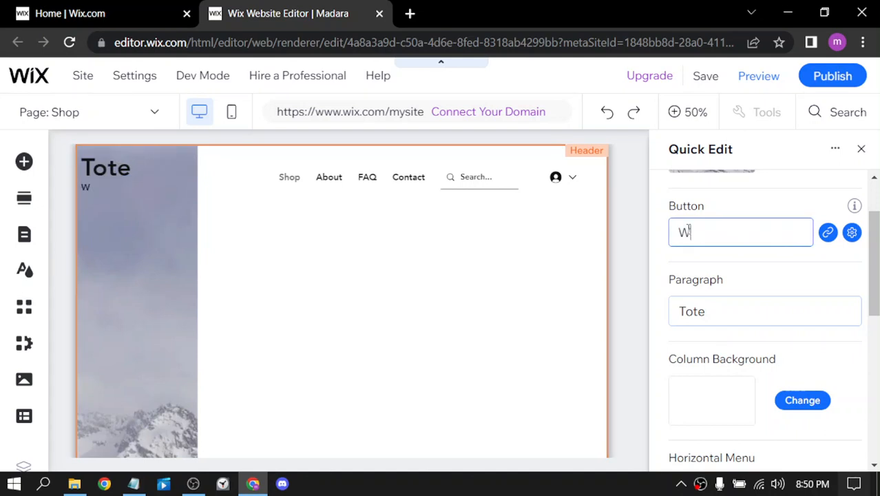
type("E")
type("LCOME")
key("BackSpace")
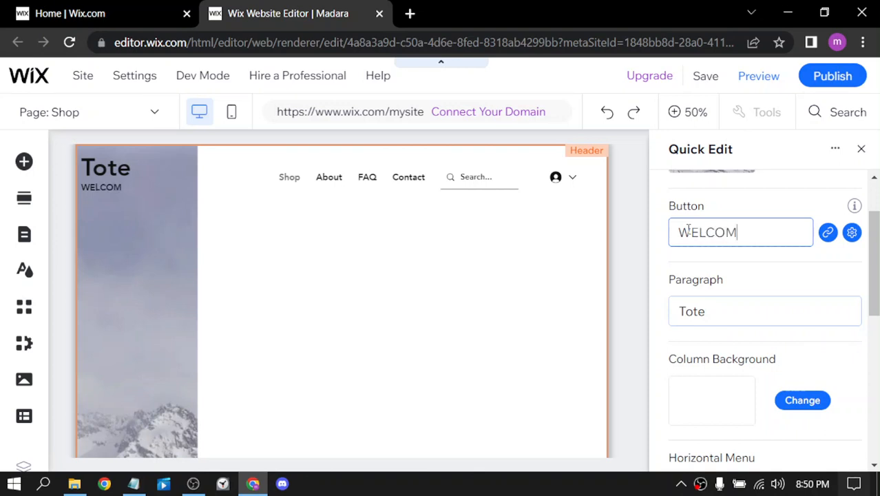
type("E")
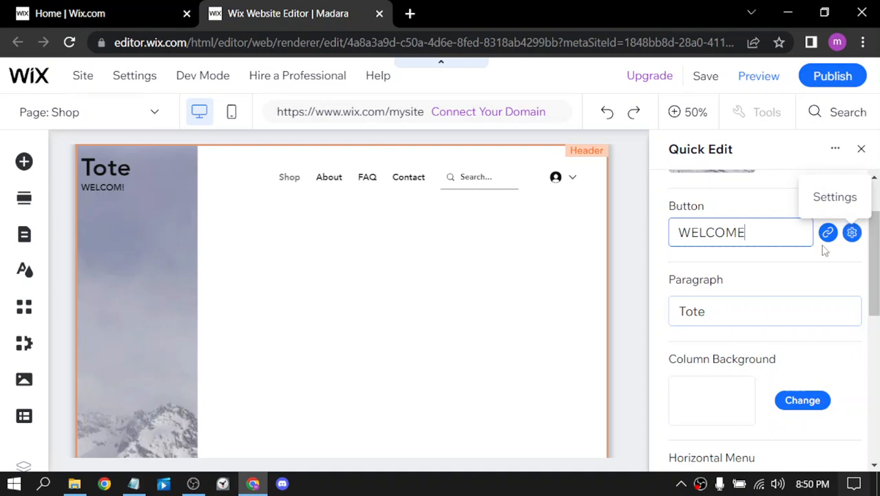
left_click(852, 232)
- Replace the header's "Tote" paragraph text with "HELLO AND"
left_click(721, 315)
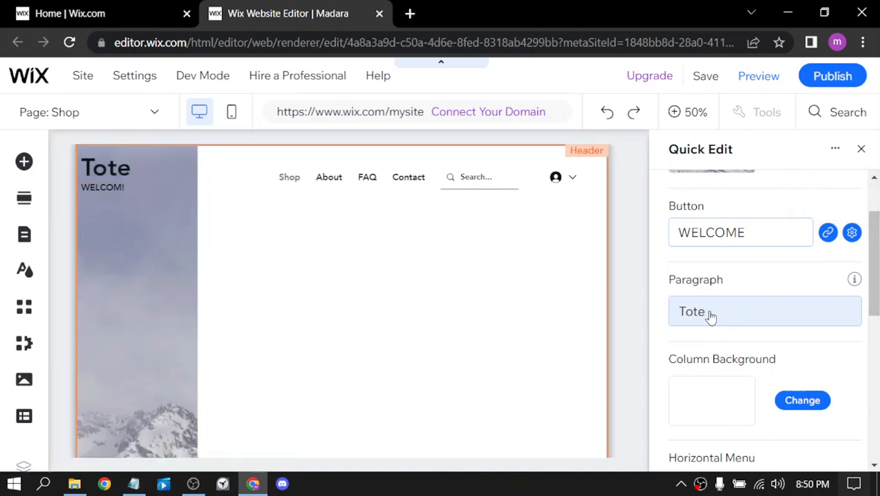
left_click(741, 314)
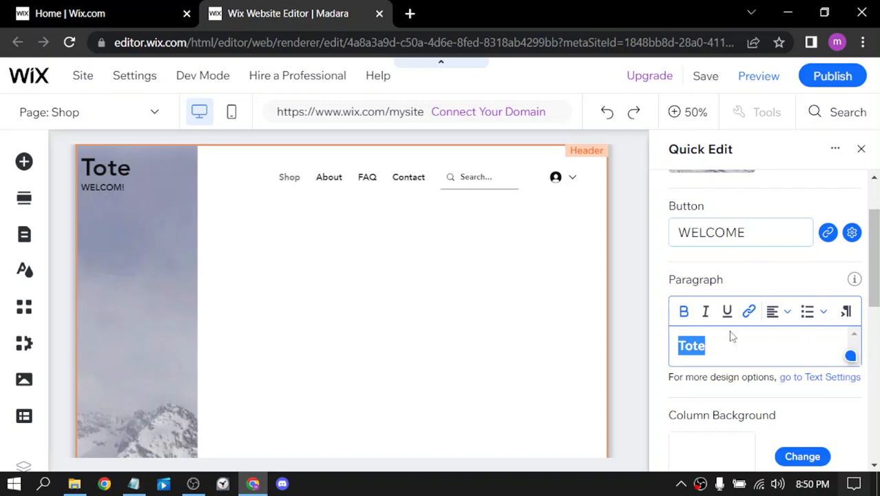
type("H")
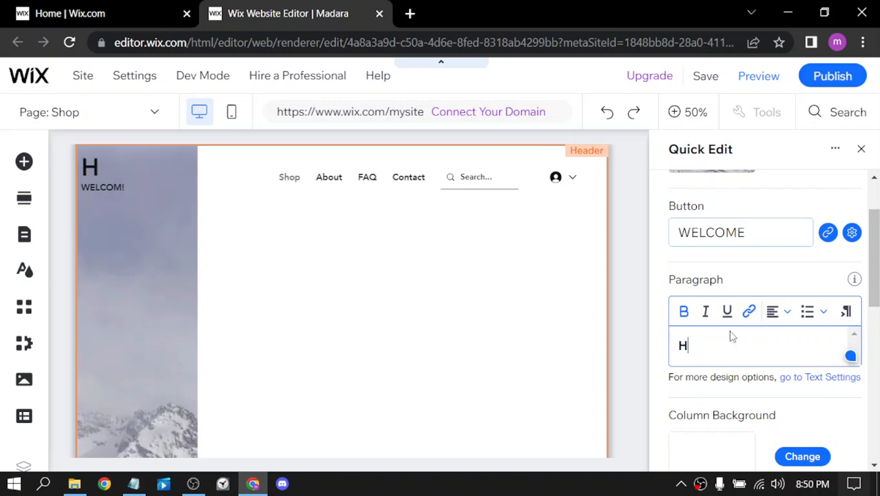
type("ELLO")
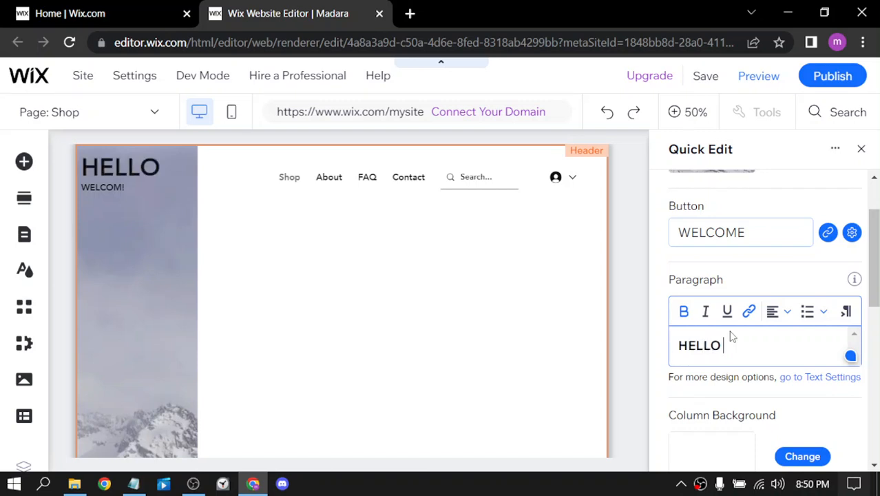
type(" AND")
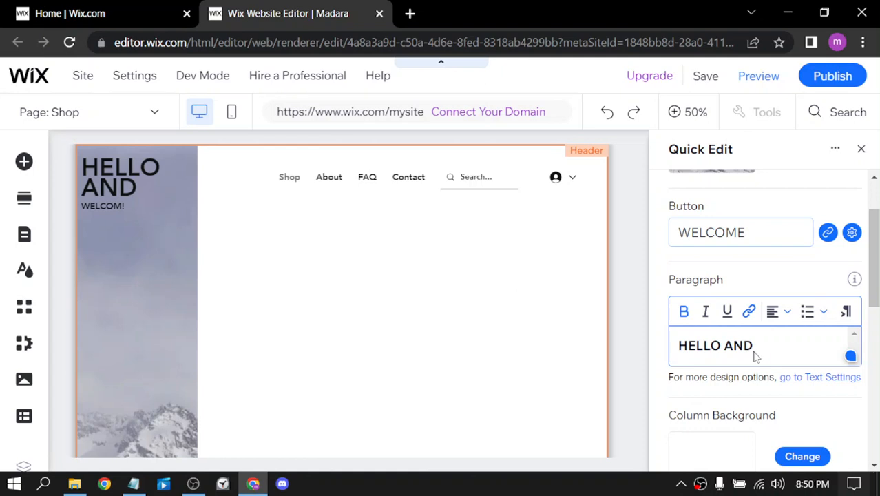
scroll(756, 356, "down", 1)
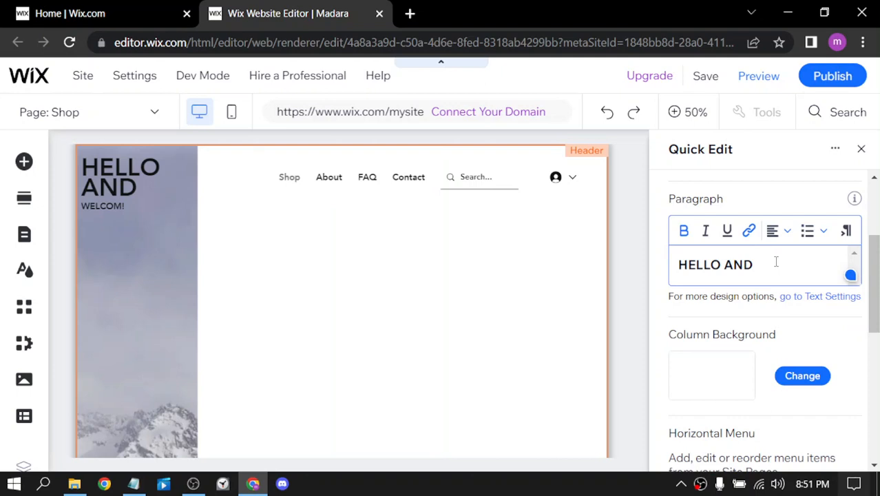
left_click(776, 262)
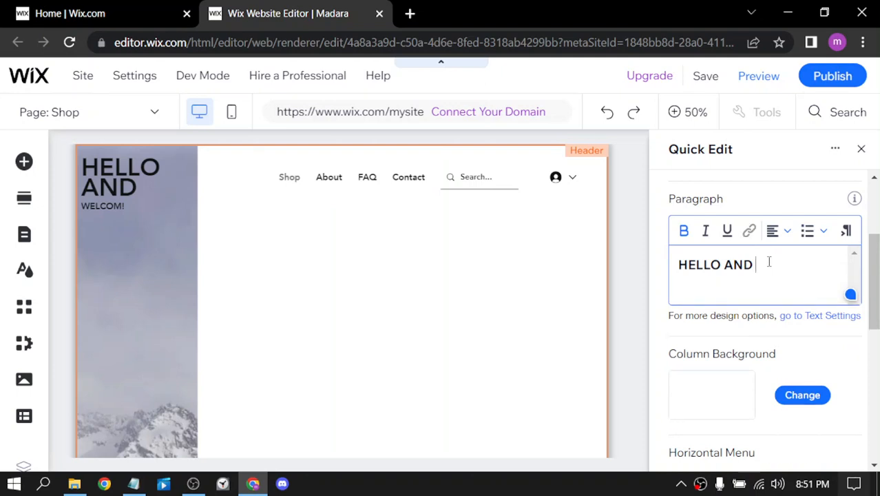
- Review the header's remaining Quick Edit options for column backgrounds, horizontal menu, search bar and mini cart, and close Quick Edit
scroll(765, 269, "down", 3)
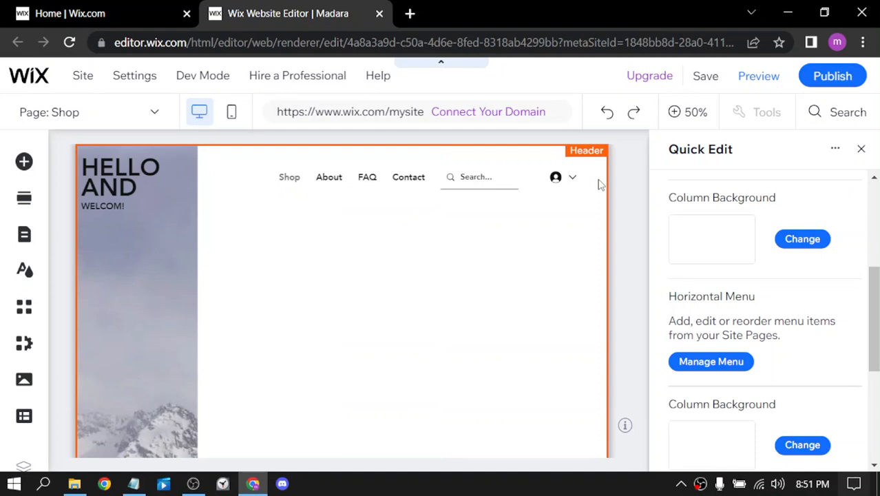
scroll(738, 233, "down", 4)
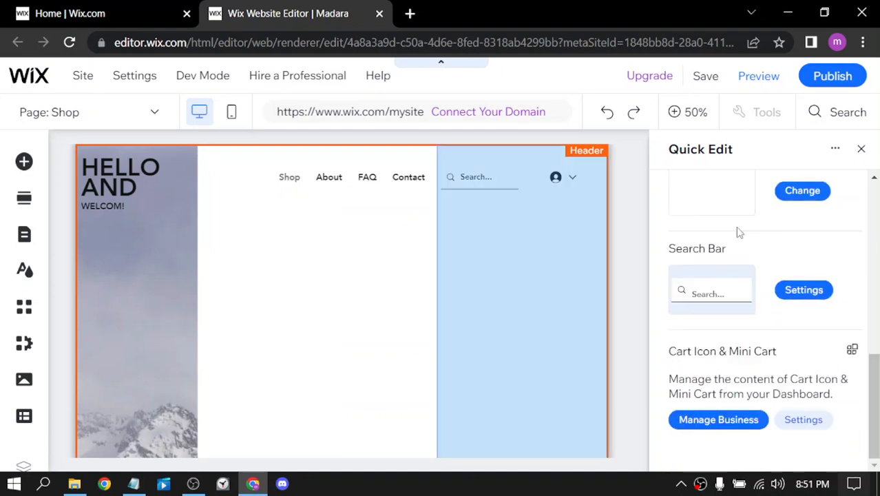
scroll(737, 231, "up", 4)
scroll(684, 228, "down", 4)
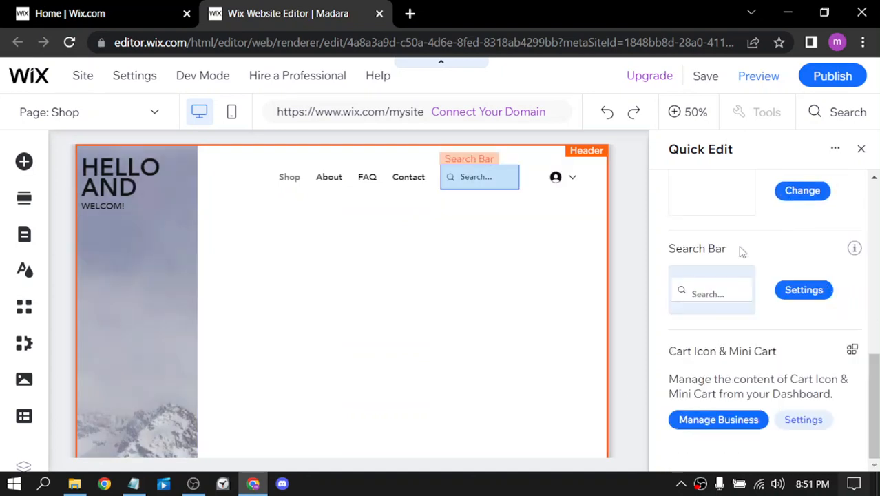
scroll(740, 249, "up", 5)
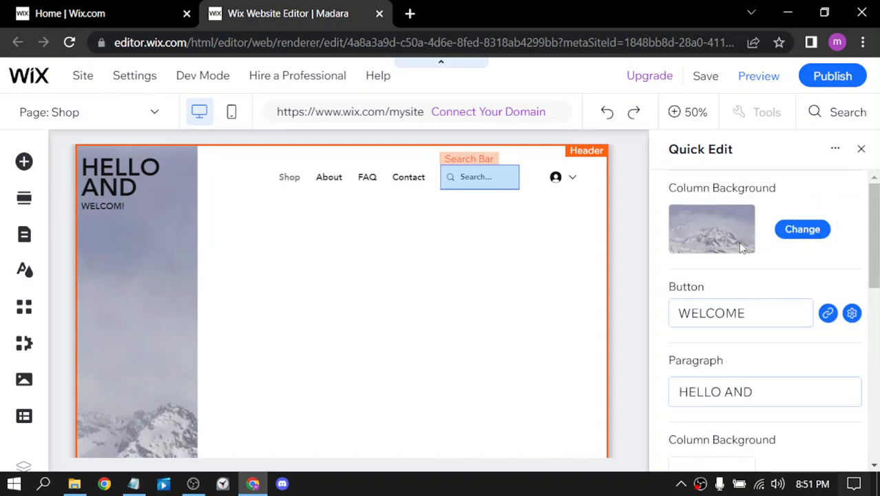
left_click(860, 151)
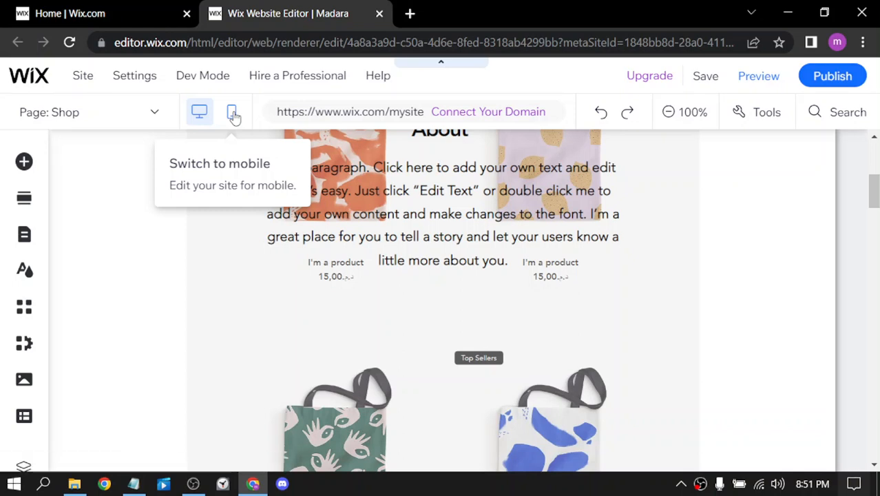
- Switch the Shop page to mobile editing
left_click(232, 113)
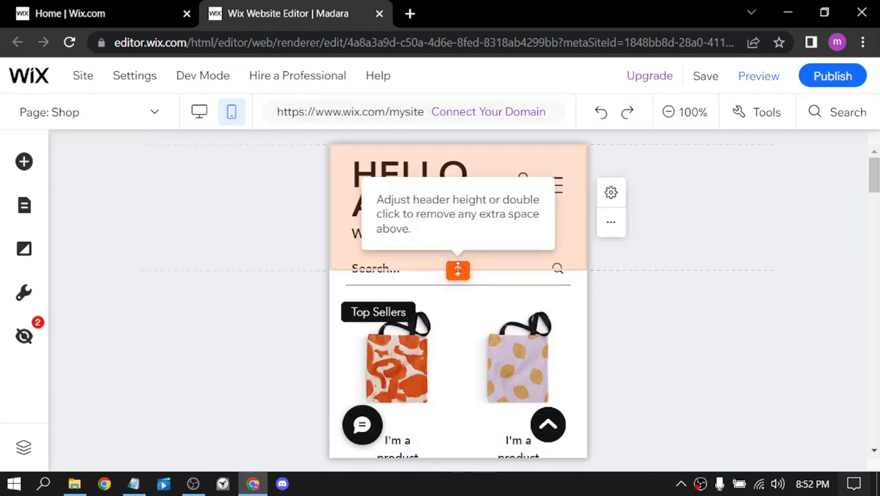
left_click_drag(457, 287, 591, 269)
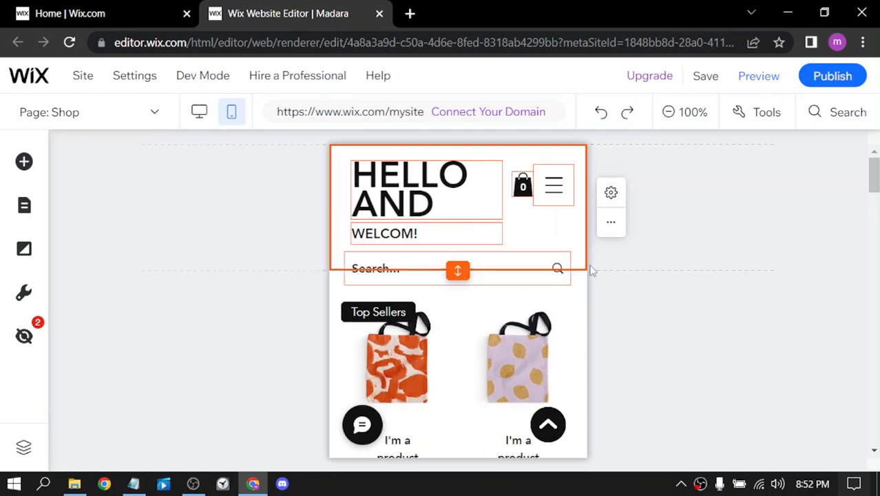
left_click(659, 312)
- Examine the mobile Shop page's header, product listings, About section and footer
scroll(658, 313, "down", 5)
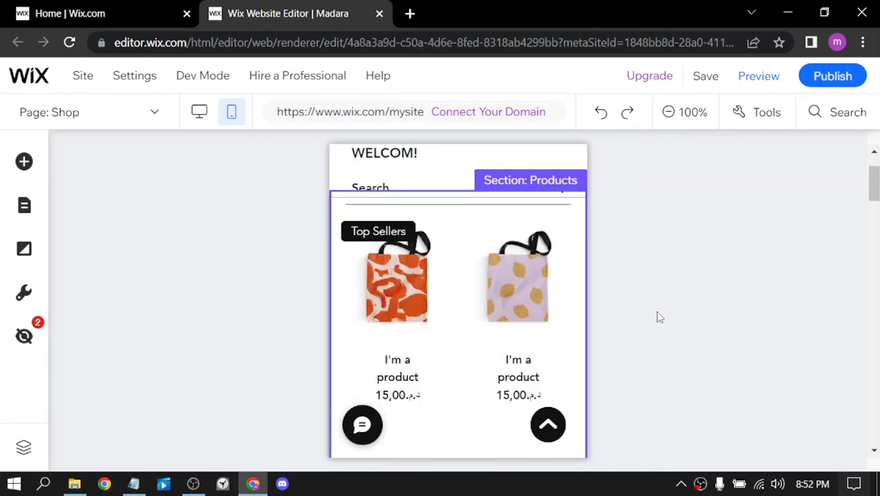
scroll(657, 310, "down", 8)
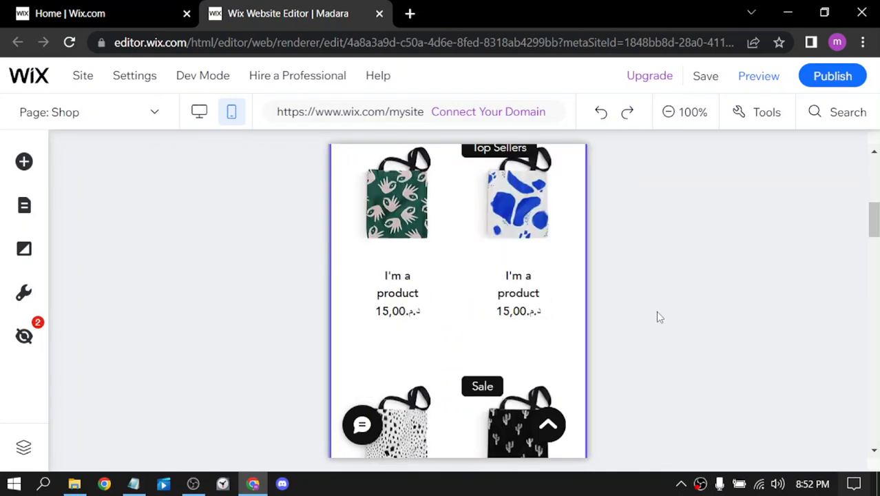
scroll(657, 311, "down", 3)
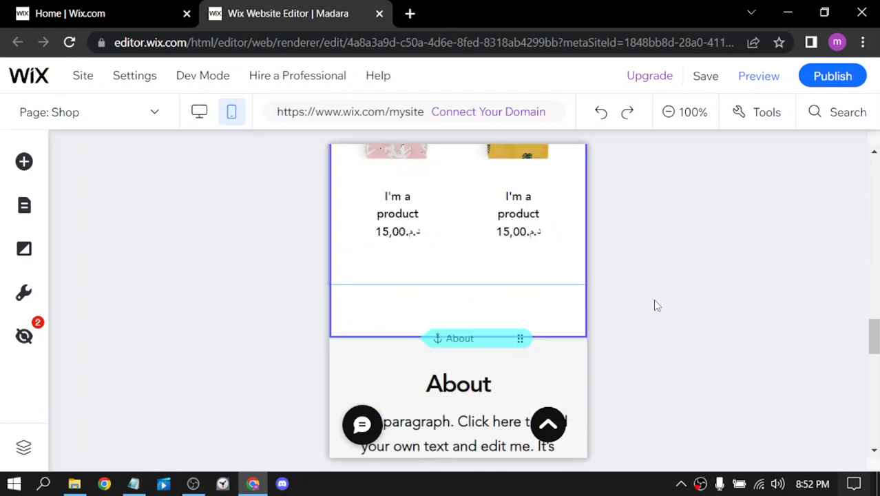
scroll(653, 299, "up", 8)
scroll(652, 290, "up", 5)
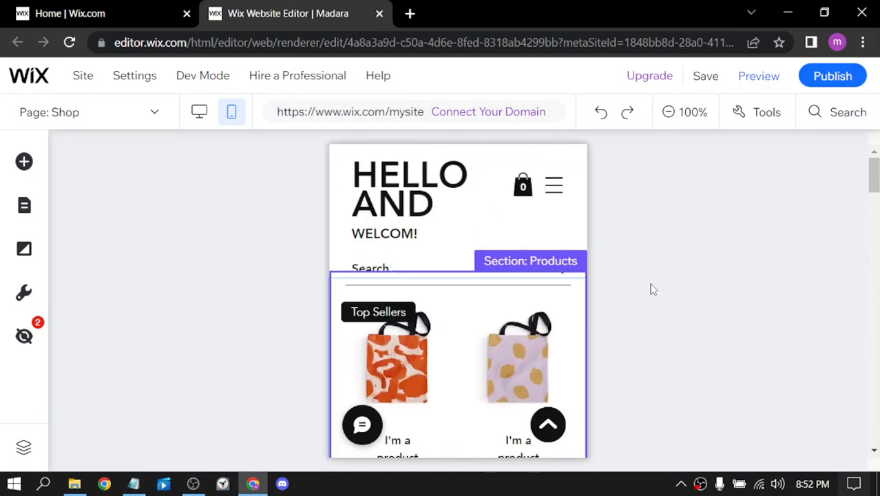
scroll(648, 384, "down", 10)
scroll(660, 388, "down", 3)
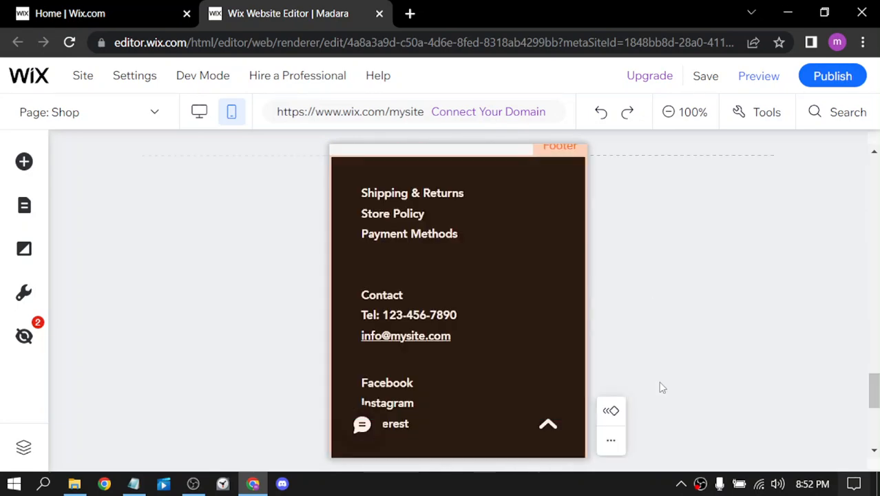
scroll(660, 385, "up", 8)
scroll(661, 389, "up", 5)
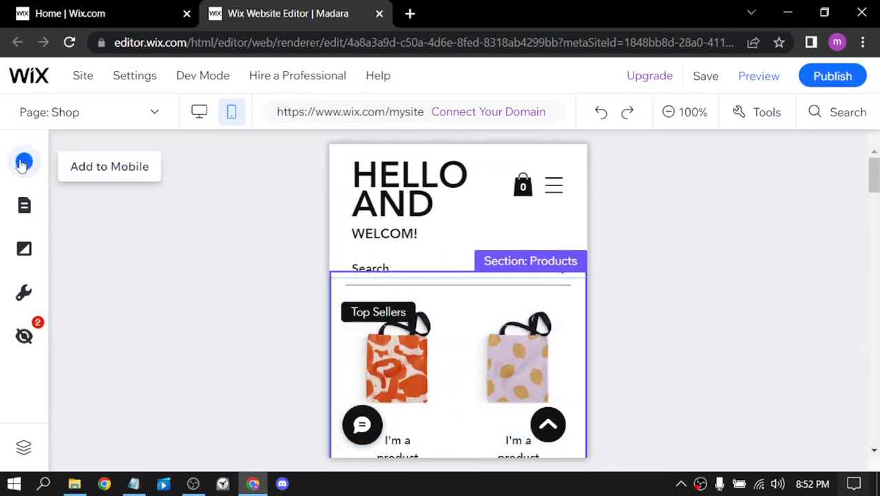
- Review the mobile site's Store Pages and Member Pages lists, and close Site Pages and Menu
left_click(23, 206)
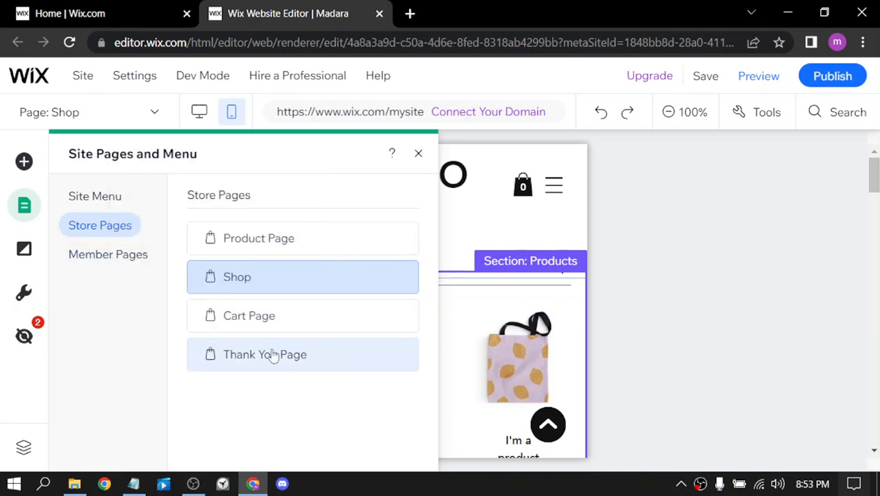
left_click(112, 258)
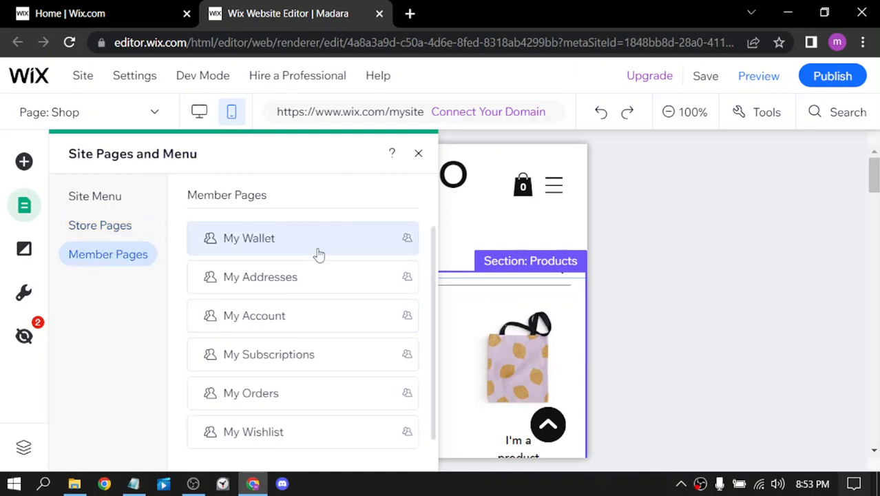
scroll(324, 282, "down", 1)
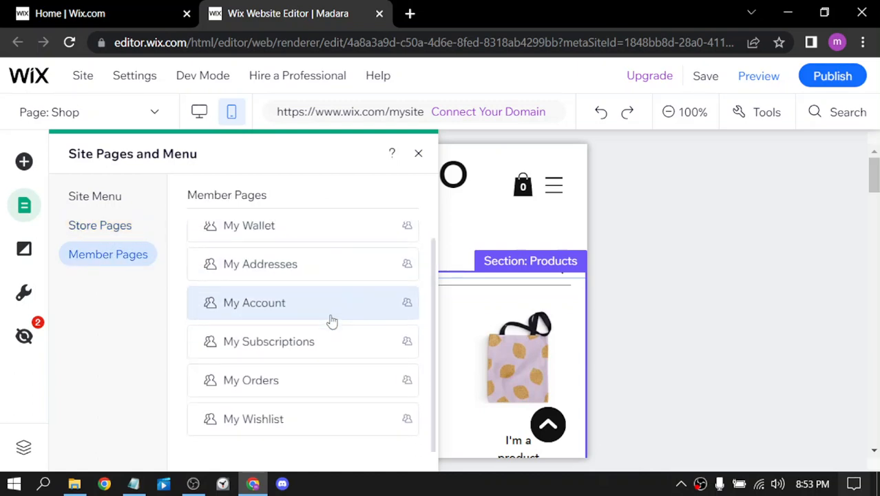
scroll(332, 315, "up", 1)
scroll(336, 328, "down", 1)
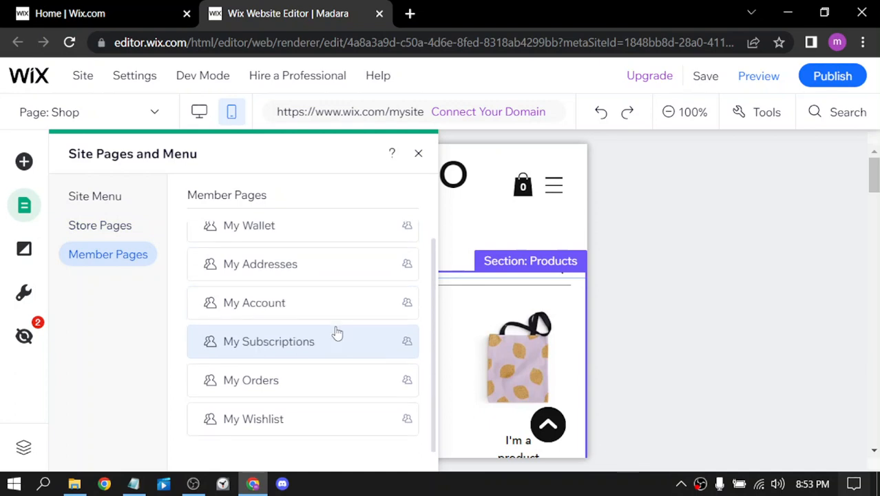
left_click(622, 221)
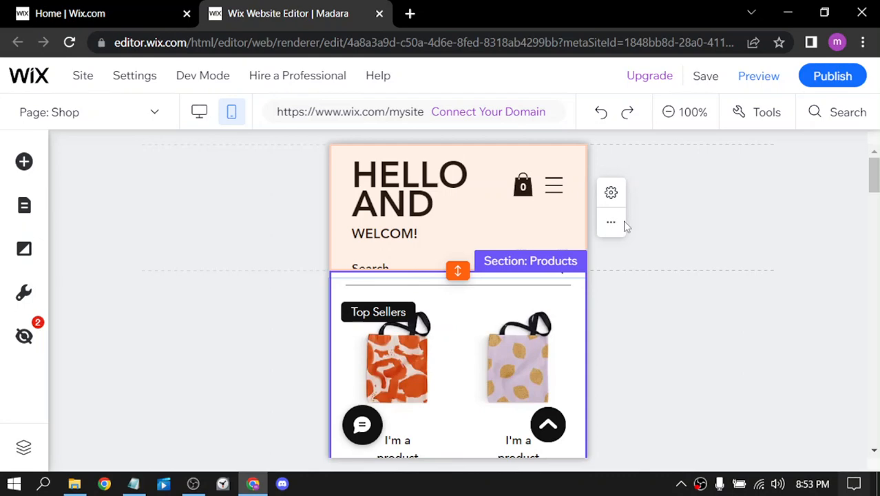
scroll(630, 237, "down", 10)
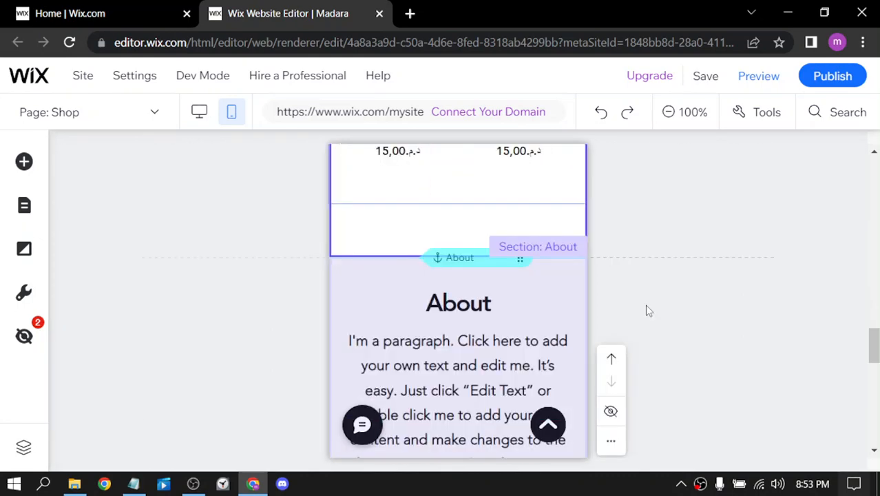
scroll(647, 312, "down", 10)
scroll(647, 312, "up", 10)
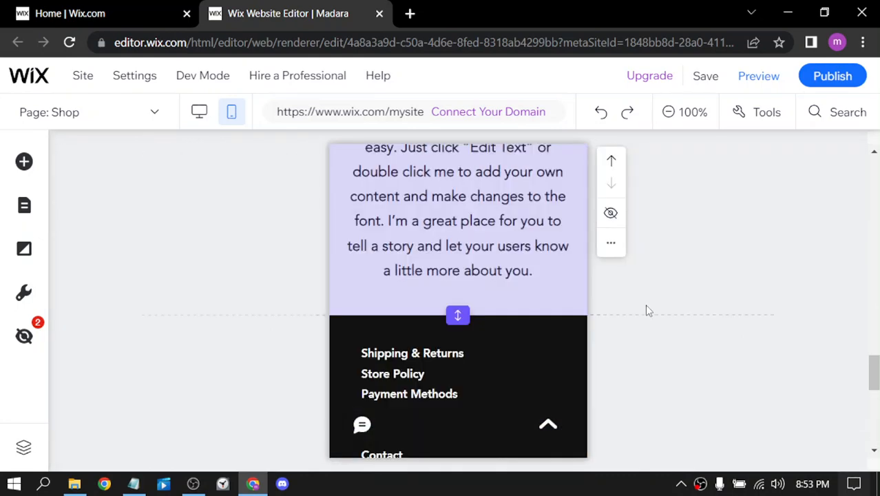
scroll(648, 312, "up", 5)
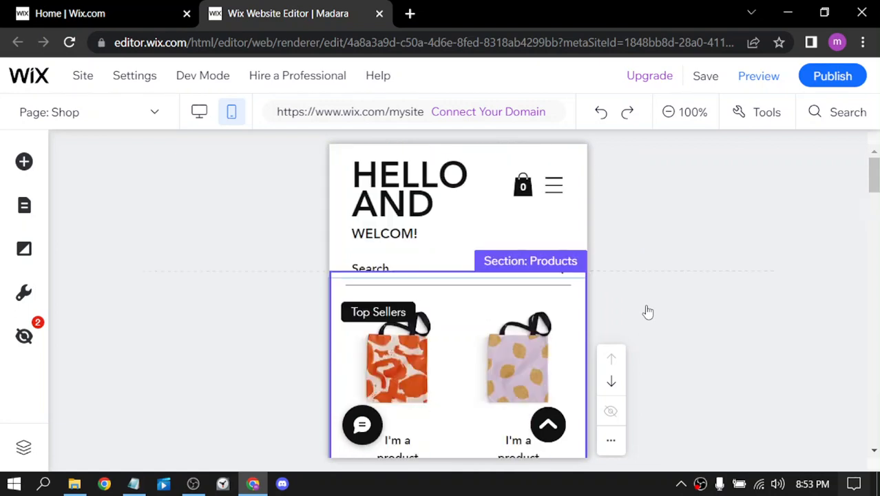
left_click(493, 238)
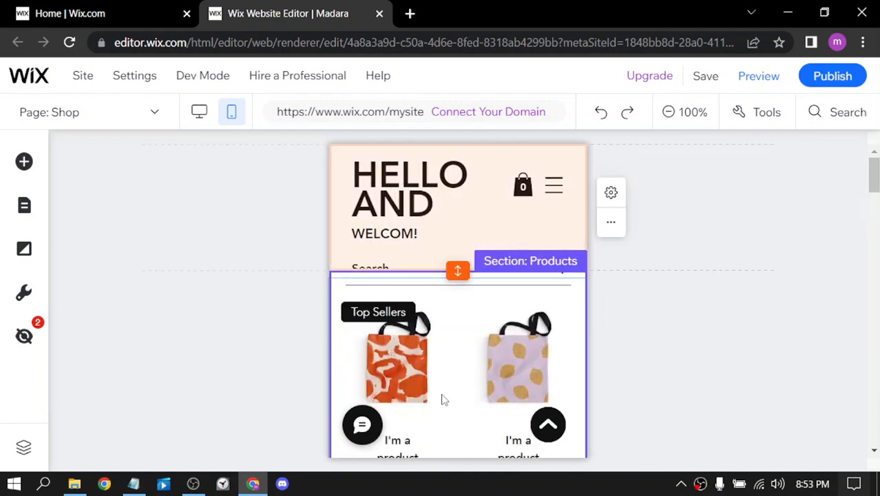
left_click(463, 118)
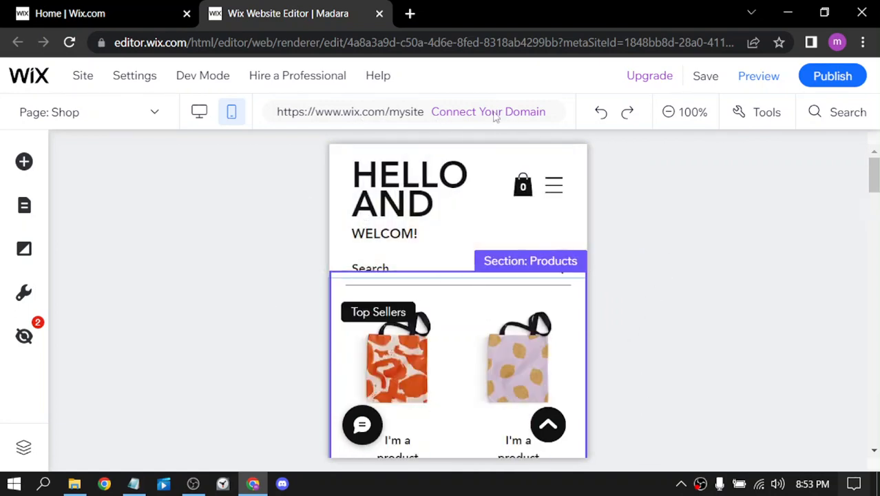
mouse_move(487, 118)
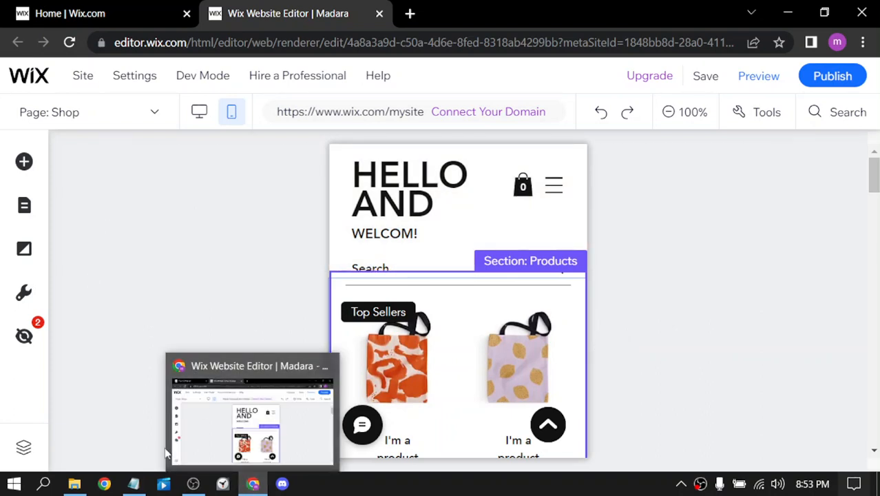
left_click(193, 484)
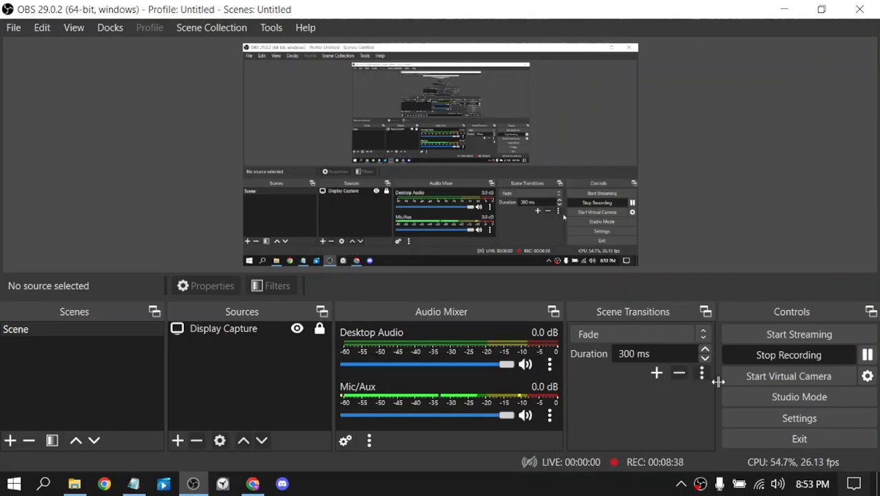